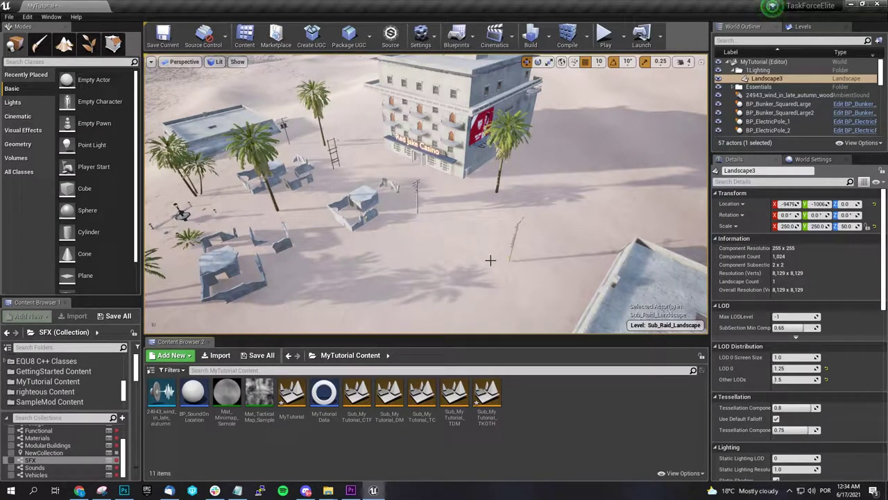
pyautogui.moveTo(491, 260); pyautogui.dragTo(610, 274, button='right')
pyautogui.moveTo(534, 306); pyautogui.dragTo(556, 258, button='right')
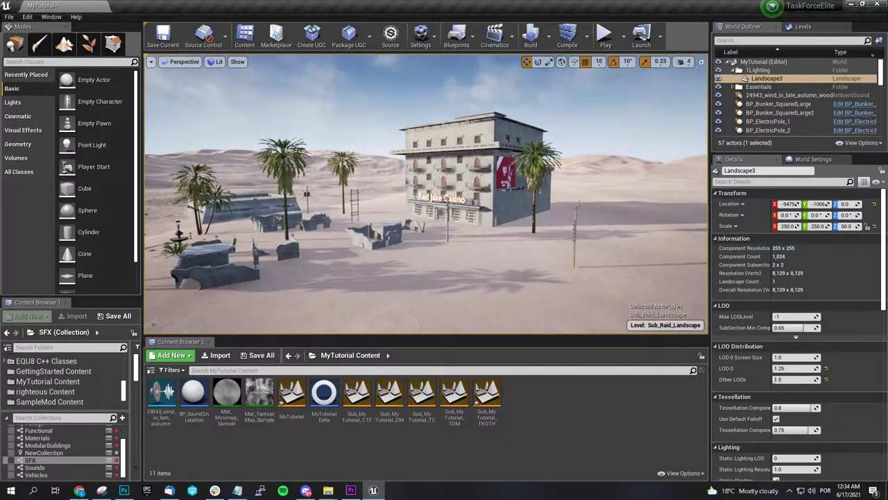
pyautogui.moveTo(490, 258)
pyautogui.mouseDown(button='right')
pyautogui.moveTo(506, 259)
pyautogui.moveTo(471, 265)
pyautogui.moveTo(510, 260)
pyautogui.moveTo(470, 260)
pyautogui.moveTo(479, 258)
pyautogui.mouseUp(button='right')
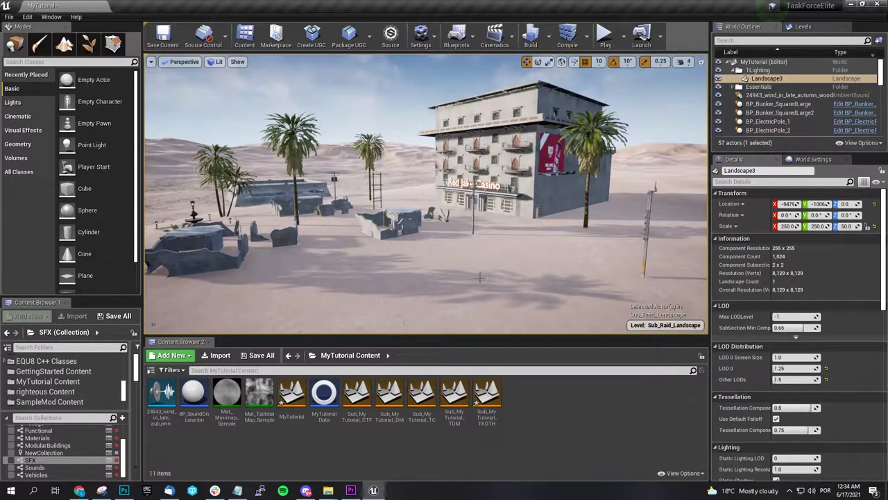
# Browse the SFX collection, switch to the Sounds collection and enlarge the content browser area
pyautogui.click(312, 355)
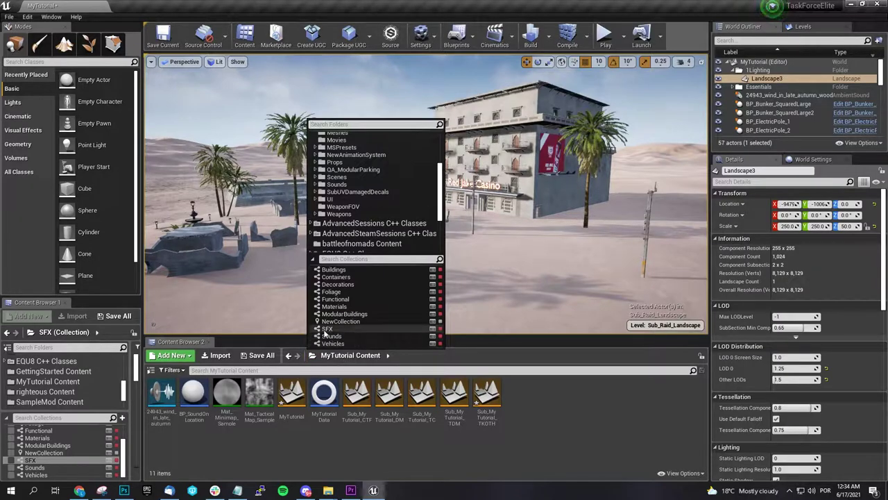
pyautogui.click(326, 330)
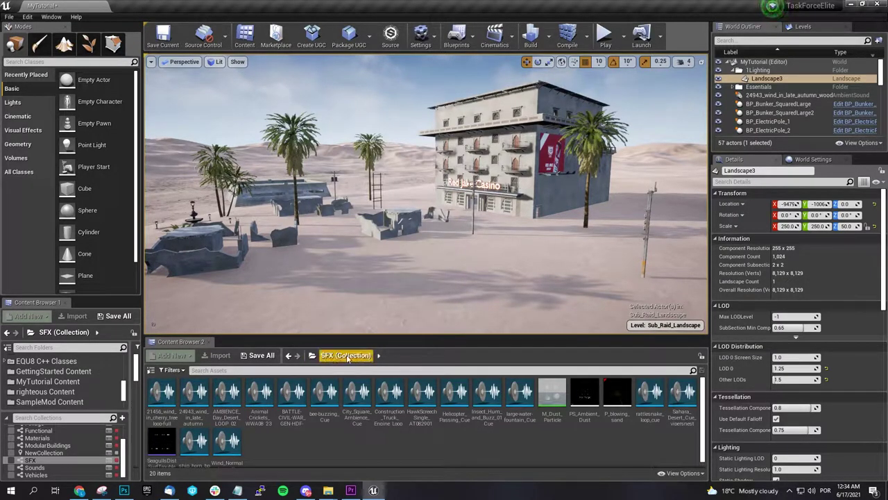
pyautogui.click(312, 356)
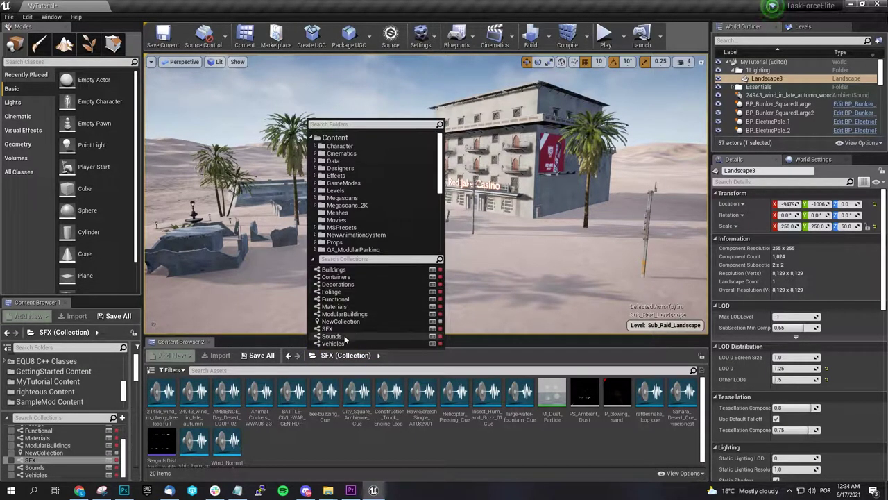
pyautogui.click(332, 336)
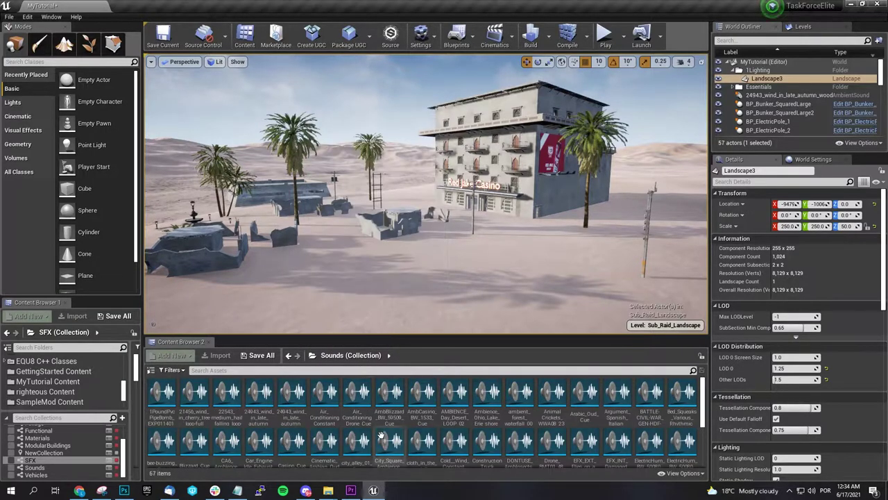
pyautogui.moveTo(387, 336); pyautogui.dragTo(391, 292)
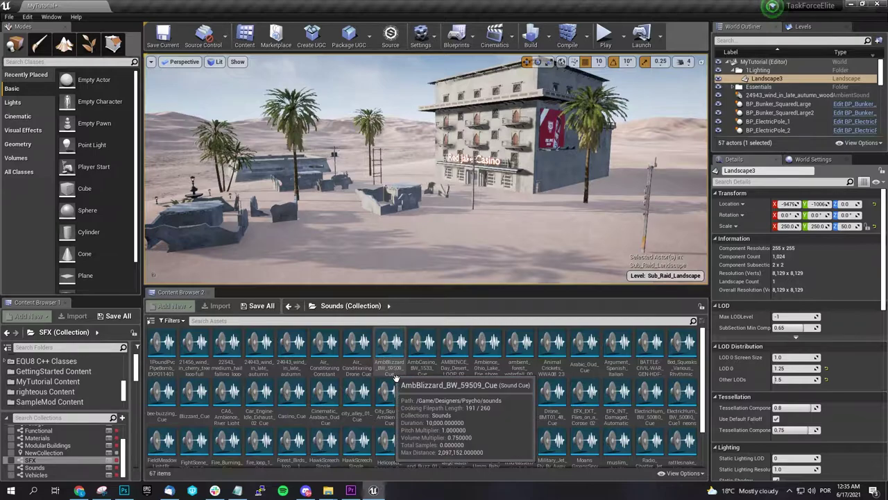
pyautogui.scroll(1, 391, 374)
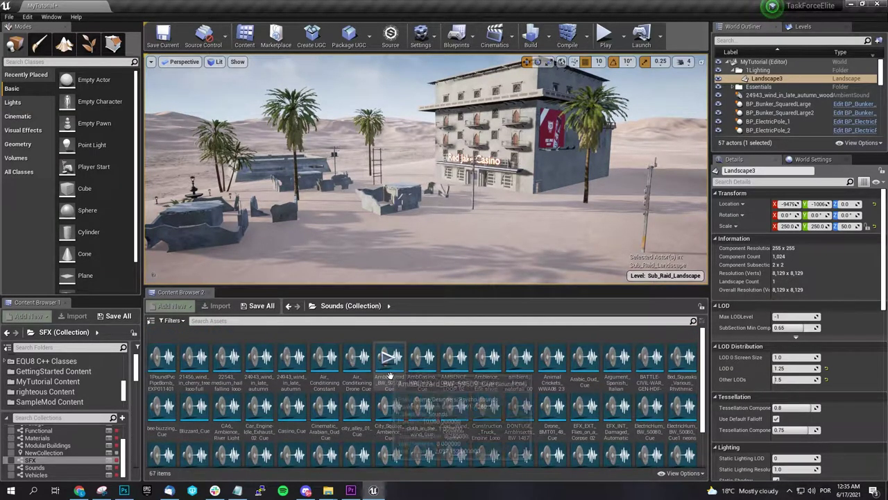
# Search the Sounds collection for "wind" and preview the 24943_wind_in_late_autumn_woods_loop-full_Cue sound
pyautogui.click(290, 321)
pyautogui.write('wind')
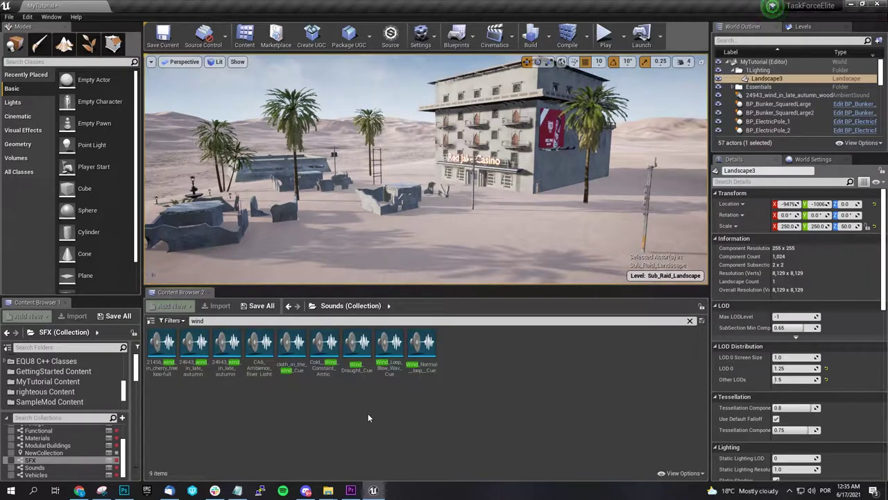
pyautogui.moveTo(375, 380)
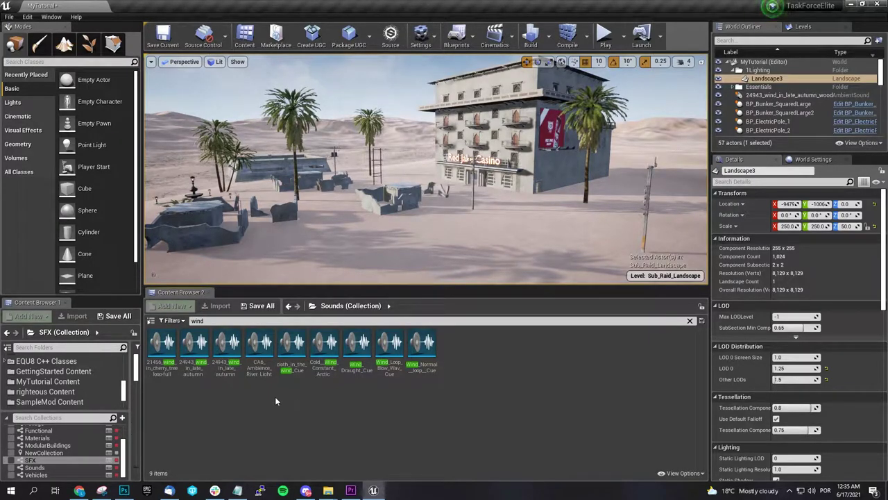
pyautogui.moveTo(197, 368)
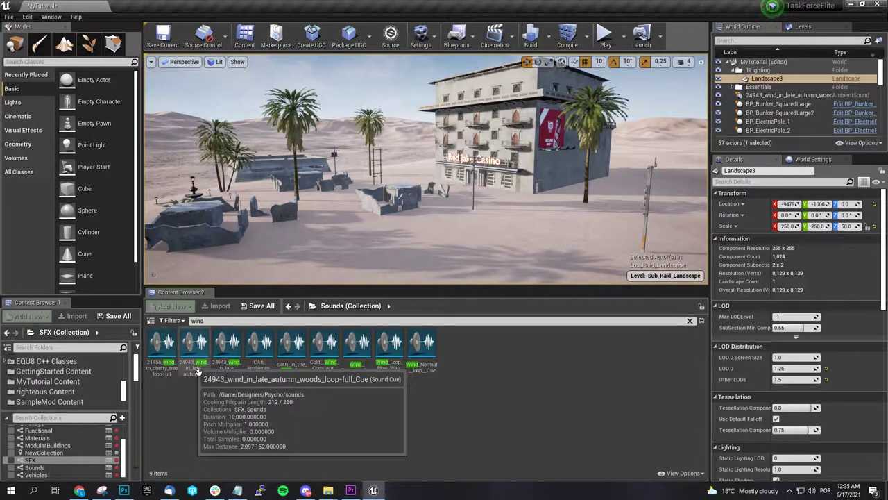
pyautogui.click(196, 347)
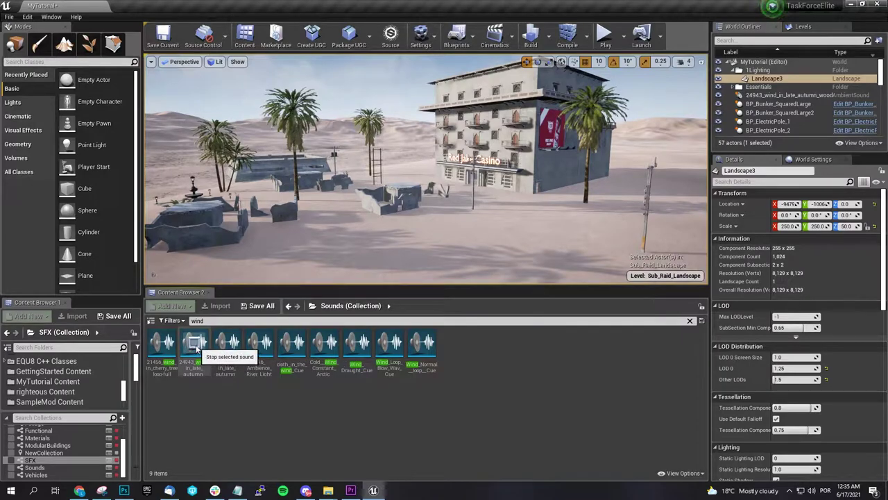
pyautogui.moveTo(204, 377)
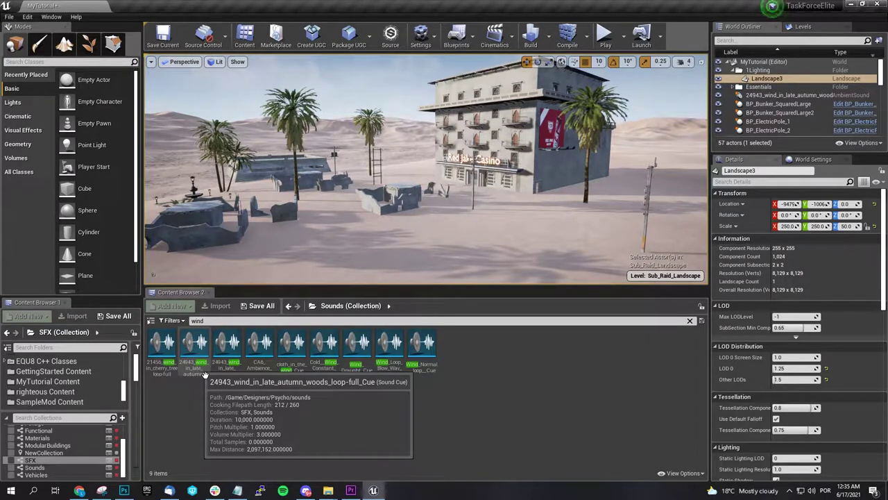
# Place the 24943_wind_in_late_autumn_woods_loop-full_Cue sound in the level near the ruins and raise it high above the ground
pyautogui.moveTo(205, 375); pyautogui.dragTo(381, 226)
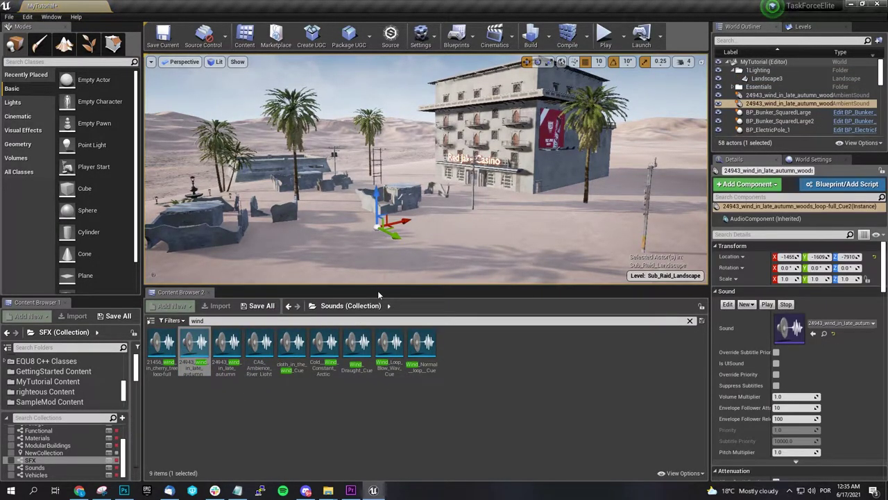
pyautogui.moveTo(377, 191); pyautogui.dragTo(375, 63)
pyautogui.press('f')
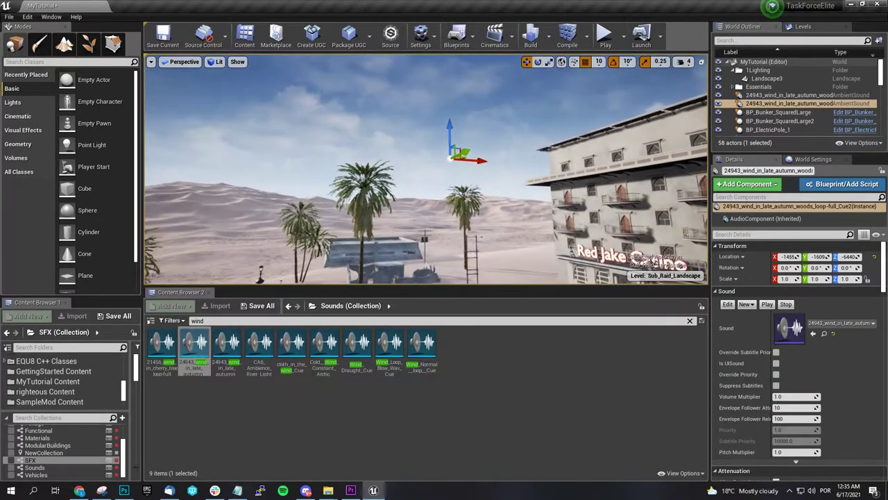
pyautogui.press('w')
pyautogui.moveTo(426, 170); pyautogui.dragTo(361, 194, button='right')
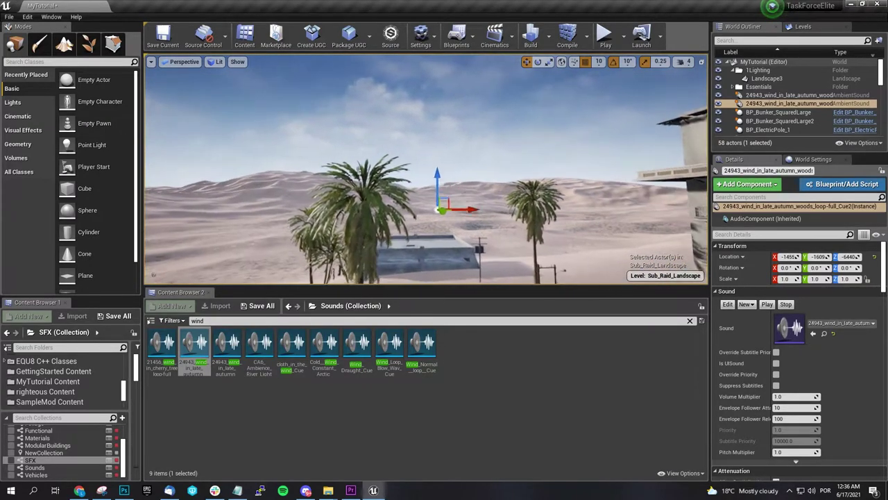
pyautogui.keyDown('alt'); pyautogui.moveTo(291, 205); pyautogui.dragTo(428, 123); pyautogui.keyUp('alt')
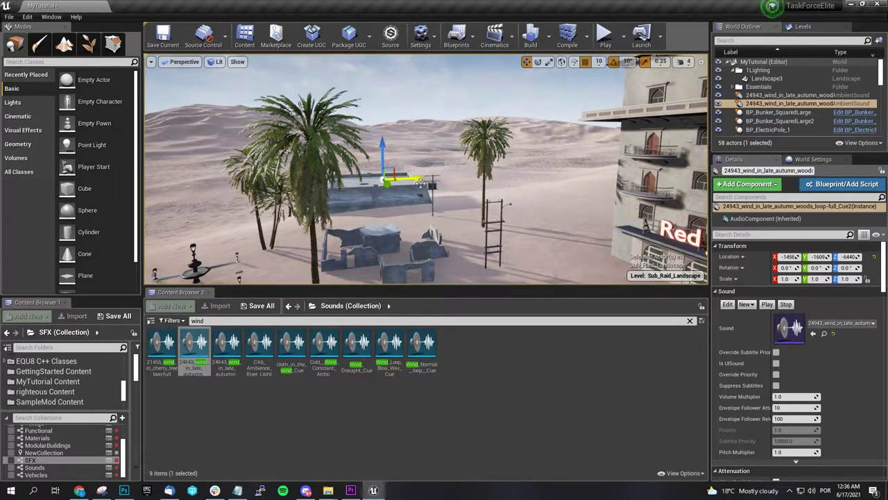
pyautogui.press('s')
pyautogui.moveTo(426, 170); pyautogui.dragTo(188, 156, button='right')
pyautogui.keyDown('alt'); pyautogui.moveTo(327, 133); pyautogui.dragTo(393, 149); pyautogui.keyUp('alt')
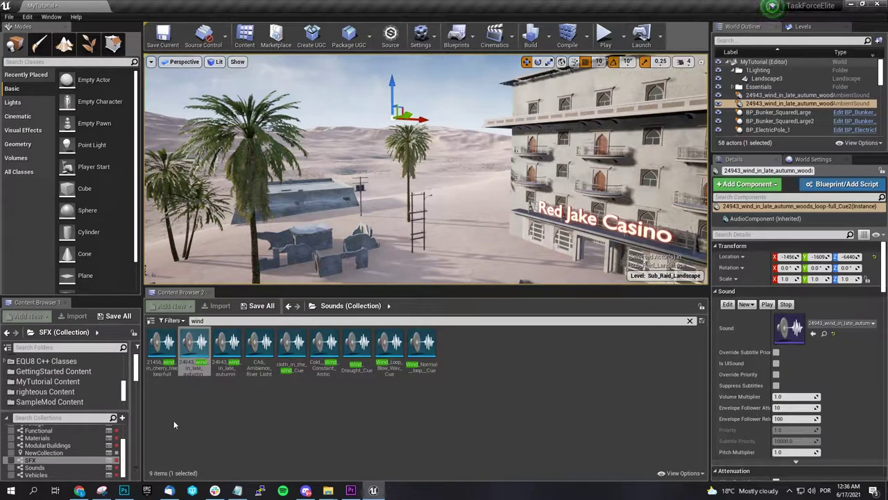
# Open the placed wind sound cue for editing and rearrange its Wave Player and Looping nodes above the Output node
pyautogui.click(194, 350)
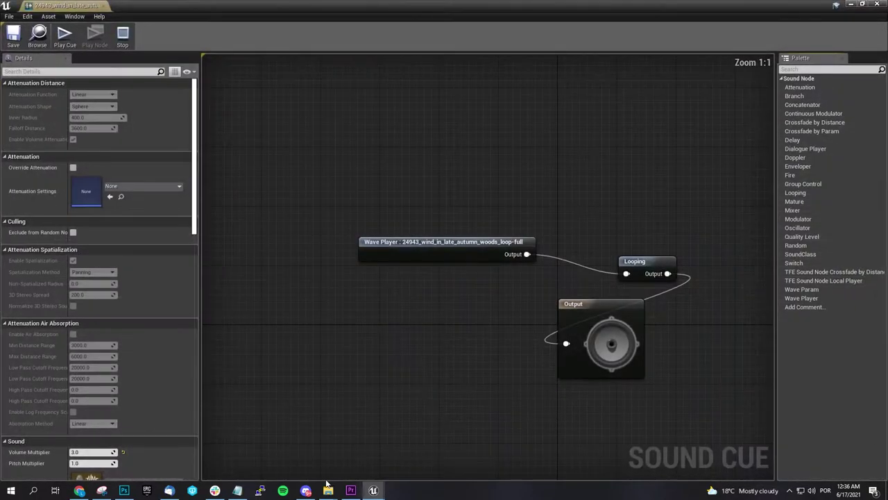
pyautogui.moveTo(452, 207); pyautogui.dragTo(391, 199, button='right')
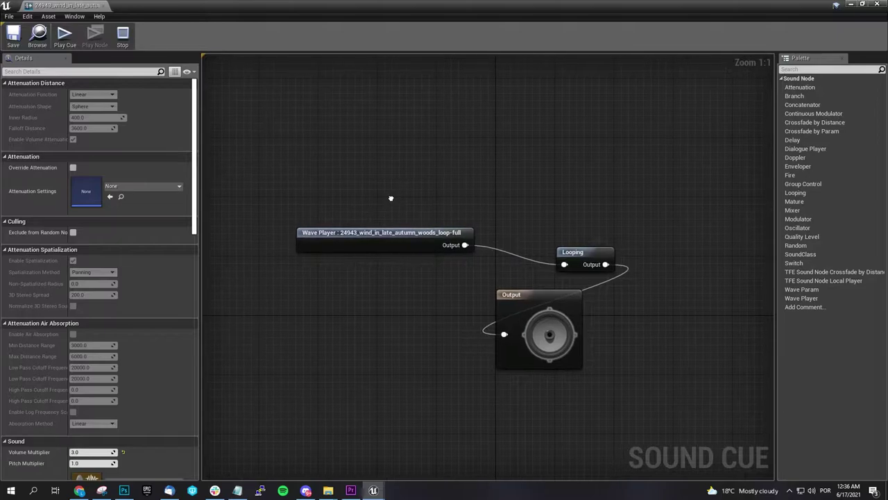
pyautogui.moveTo(384, 241); pyautogui.dragTo(355, 167)
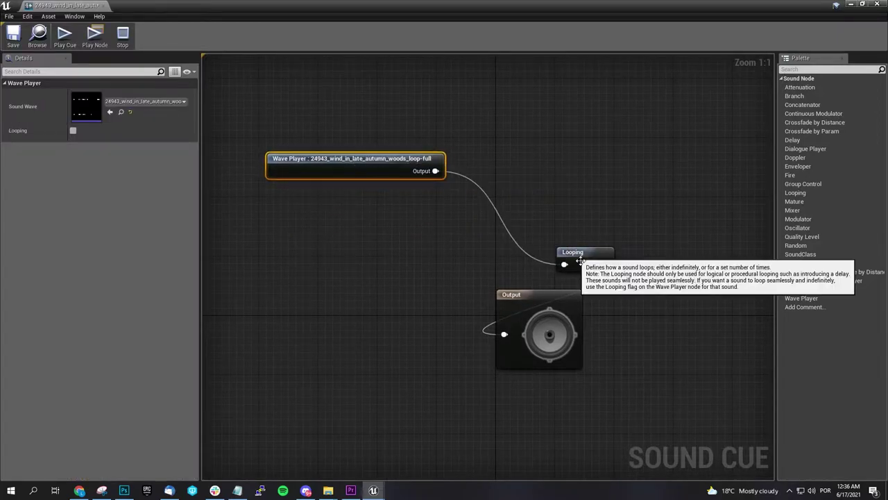
pyautogui.moveTo(572, 258); pyautogui.dragTo(468, 231)
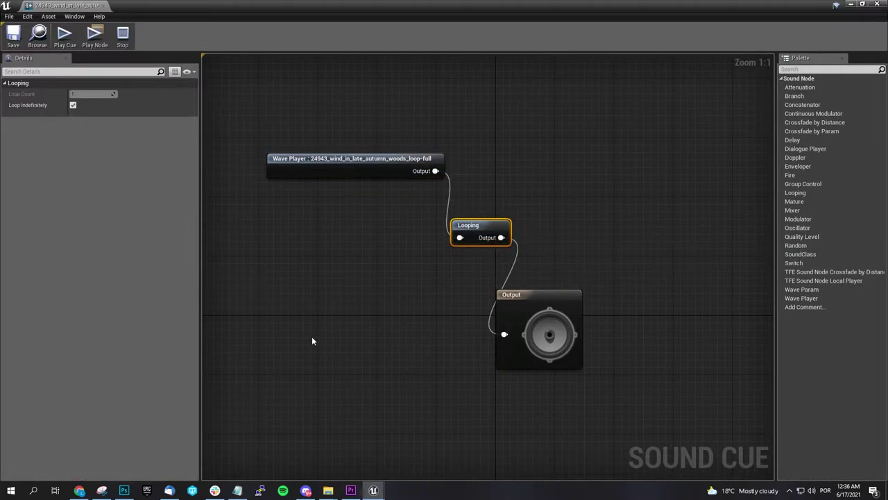
pyautogui.click(312, 335)
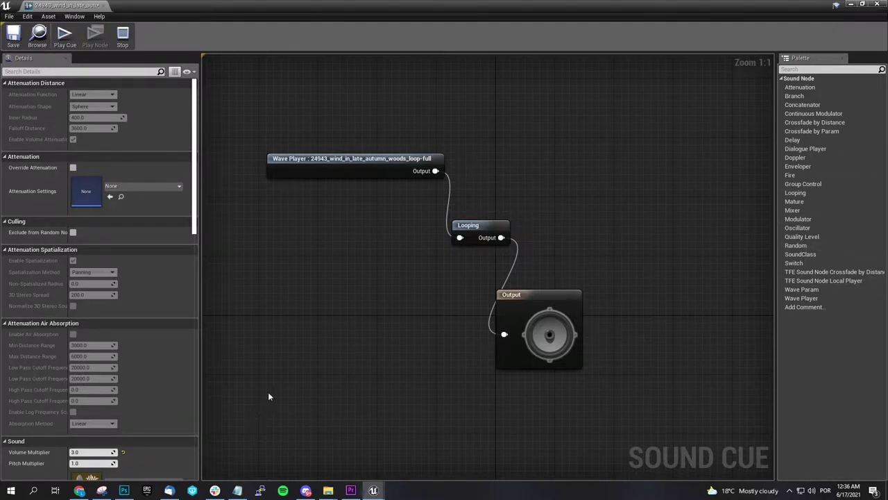
pyautogui.click(333, 166)
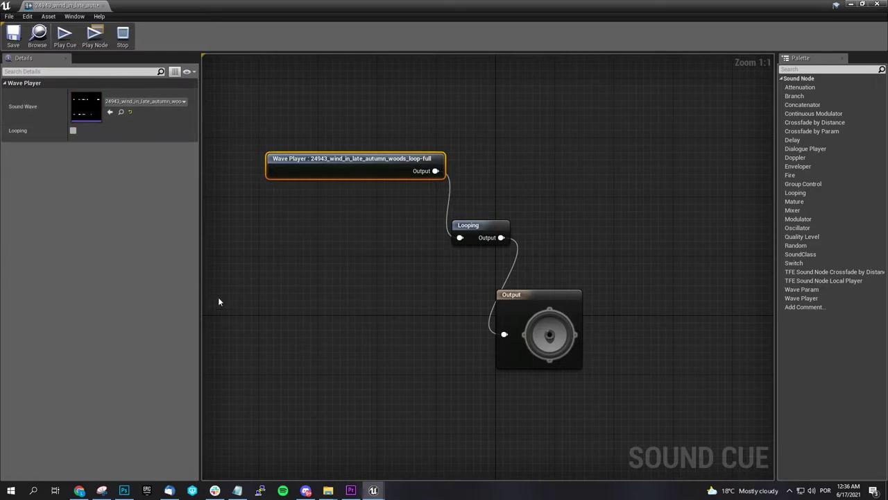
pyautogui.click(362, 322)
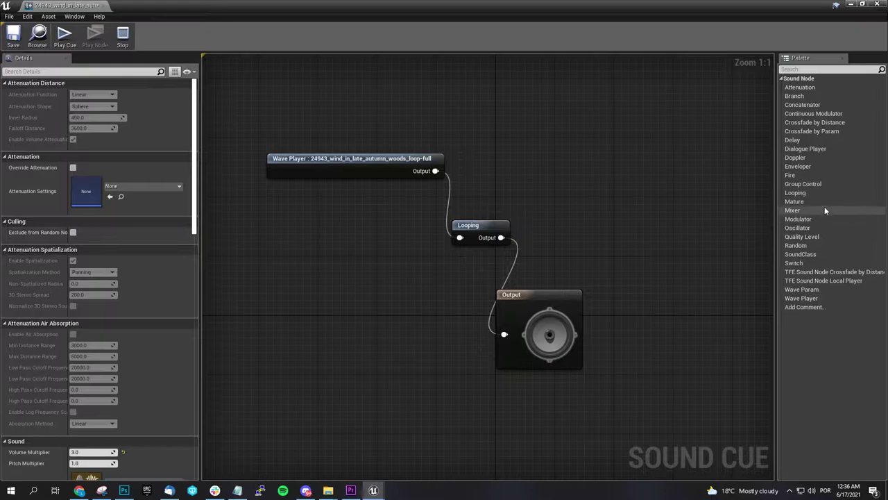
# Replace the Looping node with a new one connected between the Wave Player and Output nodes, positioned between them
pyautogui.moveTo(797, 193); pyautogui.dragTo(552, 189)
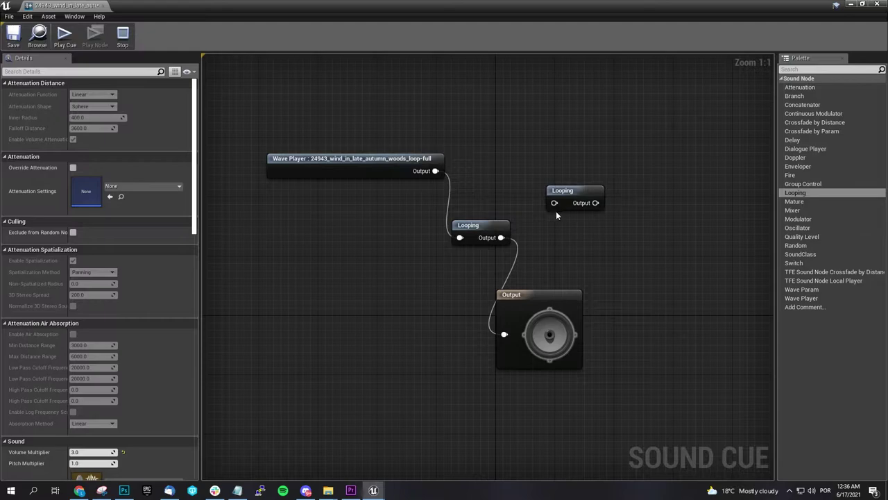
pyautogui.moveTo(441, 173); pyautogui.dragTo(504, 335)
pyautogui.click(498, 229)
pyautogui.press('Delete')
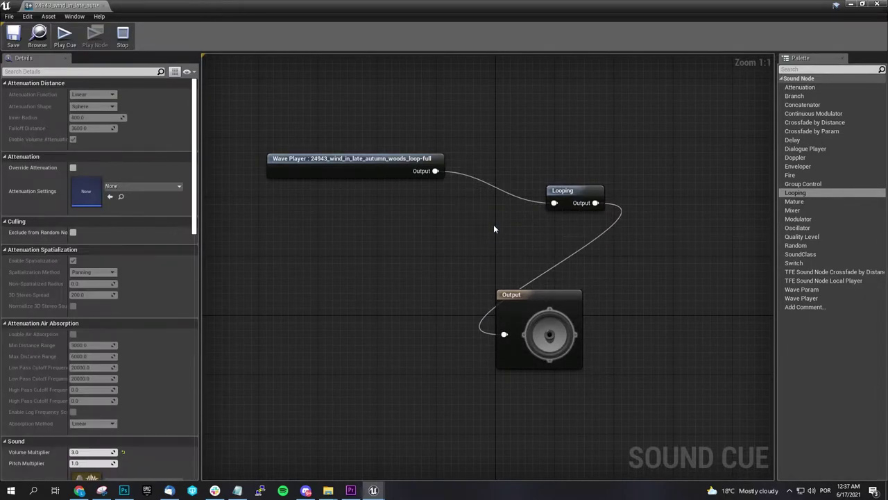
pyautogui.moveTo(578, 192); pyautogui.dragTo(449, 229)
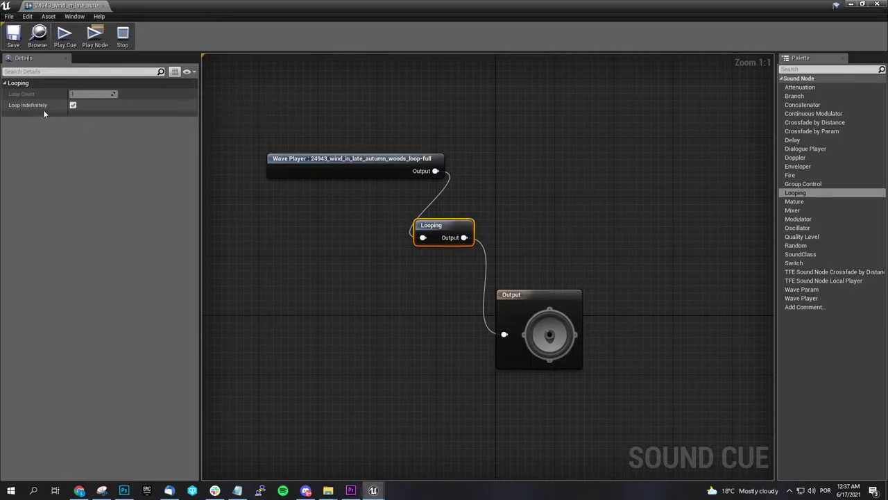
# Disable Loop Indefinitely on the new Looping node and try a Loop Count of 4 before setting it to 2
pyautogui.click(72, 106)
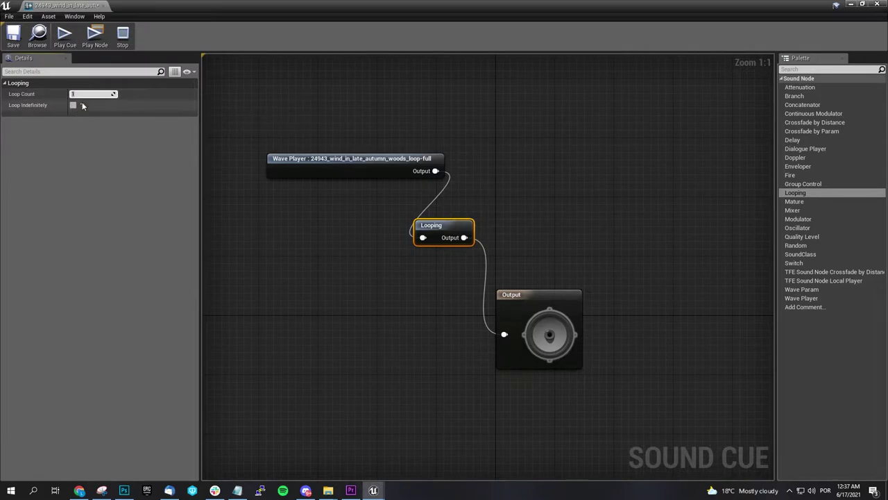
pyautogui.write('4')
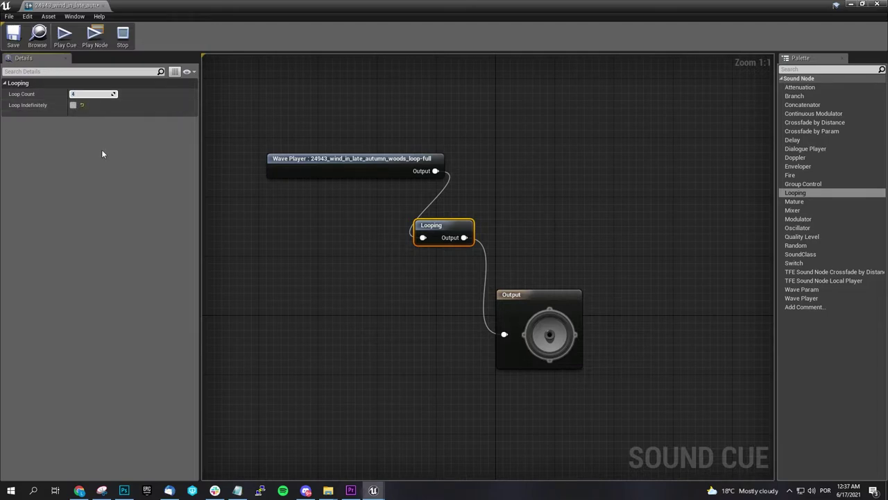
pyautogui.press('Return')
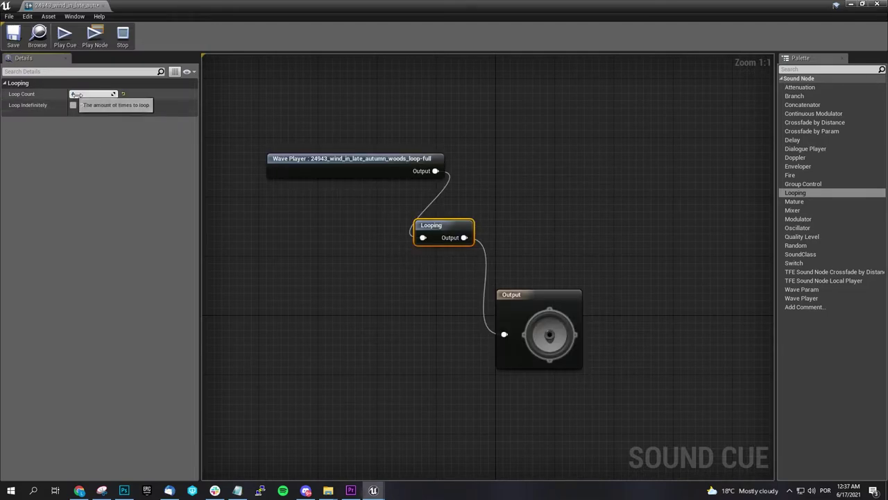
pyautogui.moveTo(84, 95); pyautogui.dragTo(77, 97)
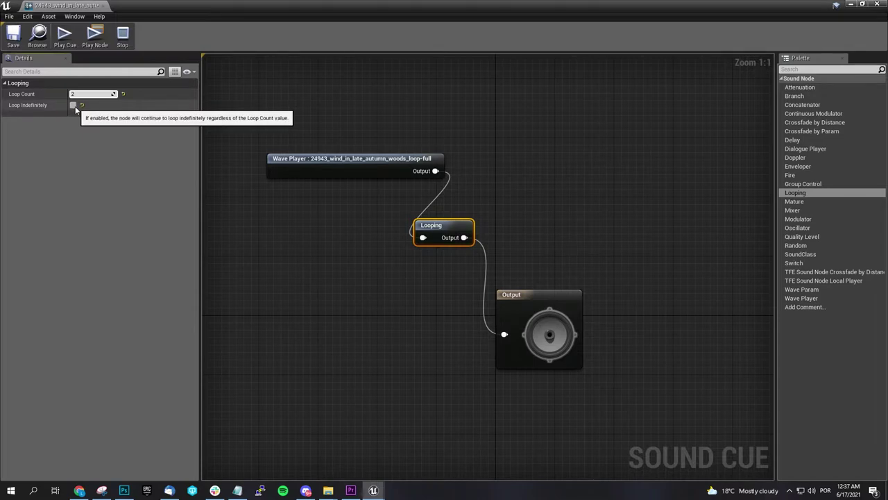
# Re-enable Loop Indefinitely on the Looping node and close the sound cue editor
pyautogui.click(73, 105)
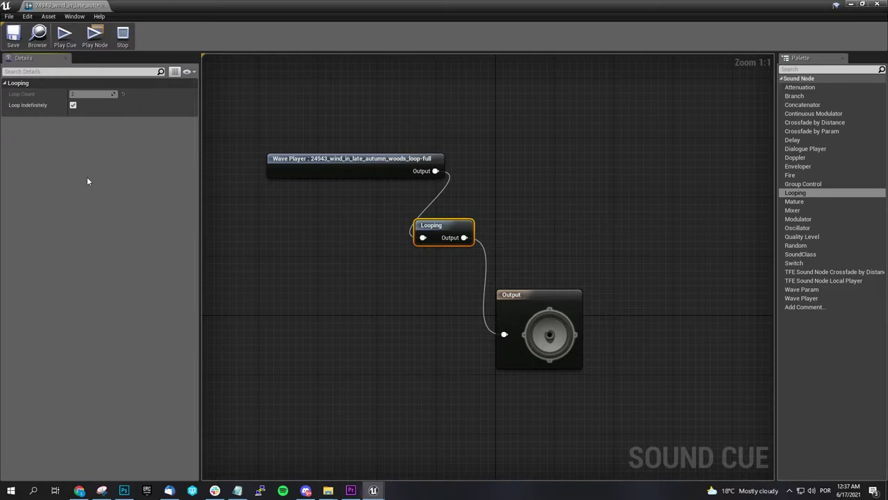
pyautogui.click(877, 4)
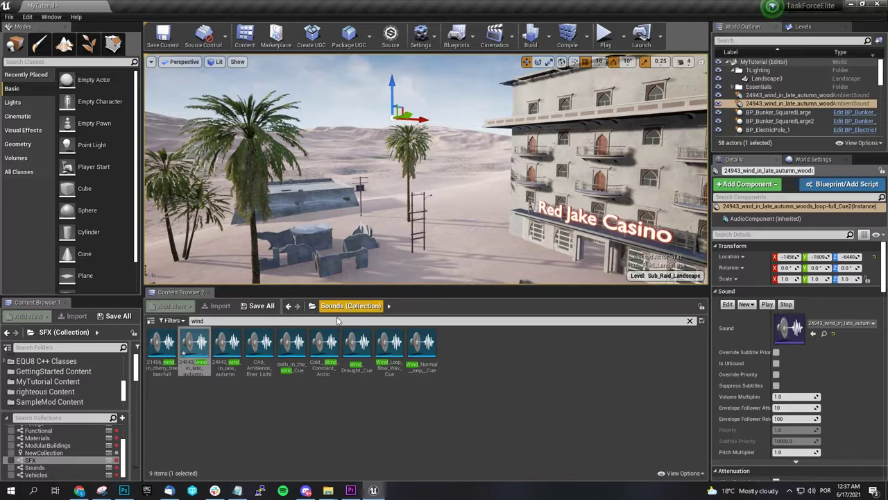
pyautogui.moveTo(355, 362)
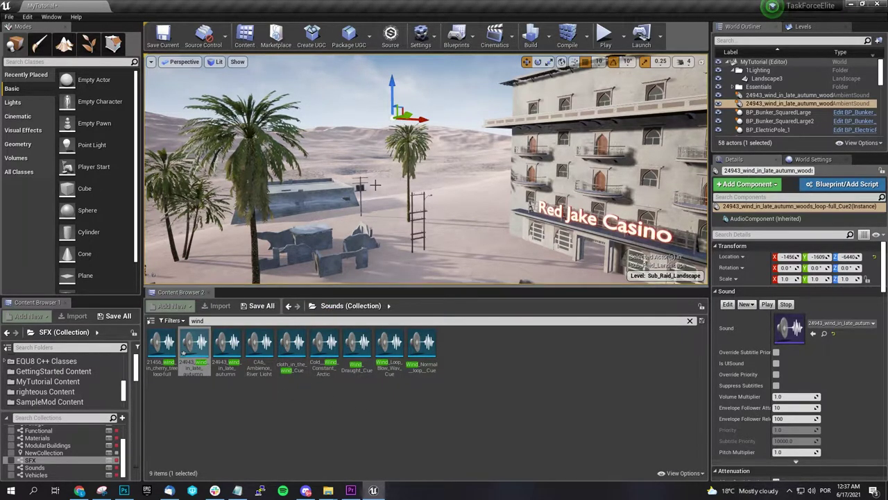
# Examine the desert map's palm trees, ruins and casino around the placed wind sound for a spot for another sound
pyautogui.moveTo(372, 186); pyautogui.dragTo(604, 174, button='right')
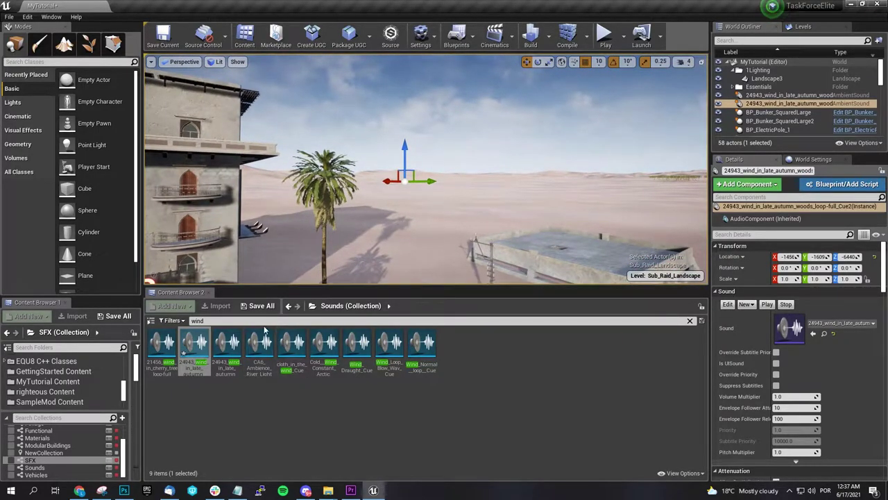
pyautogui.keyDown('alt'); pyautogui.moveTo(411, 232); pyautogui.dragTo(177, 253); pyautogui.keyUp('alt')
pyautogui.moveTo(411, 231)
pyautogui.keyDown('alt'); pyautogui.mouseDown()
pyautogui.moveTo(340, 226)
pyautogui.moveTo(417, 229)
pyautogui.mouseUp(); pyautogui.keyUp('alt')
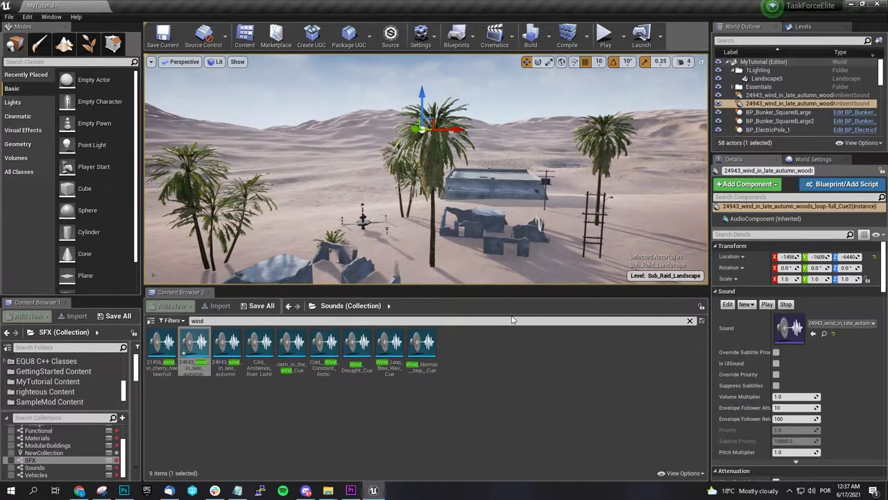
pyautogui.press('a')
pyautogui.moveTo(476, 222)
pyautogui.mouseDown(button='right')
pyautogui.moveTo(497, 173)
pyautogui.moveTo(583, 183)
pyautogui.moveTo(491, 226)
pyautogui.mouseUp(button='right')
pyautogui.press('a')
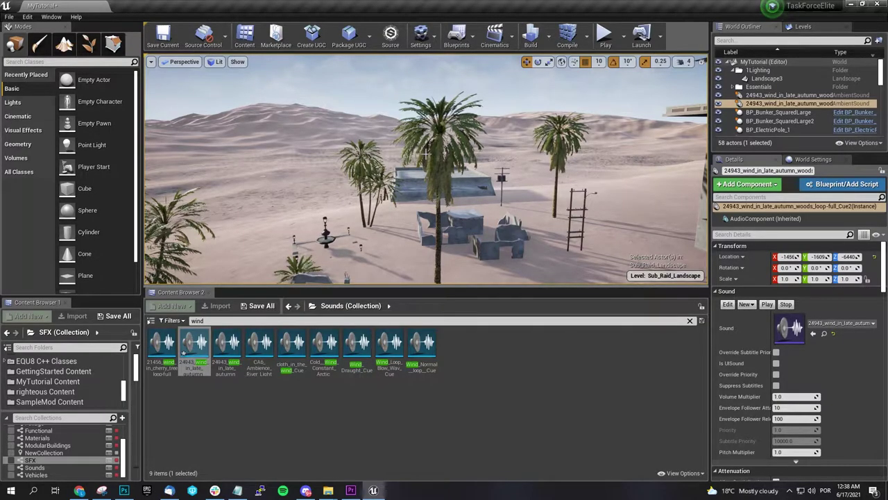
pyautogui.press('w')
pyautogui.moveTo(426, 154); pyautogui.dragTo(455, 209, button='right')
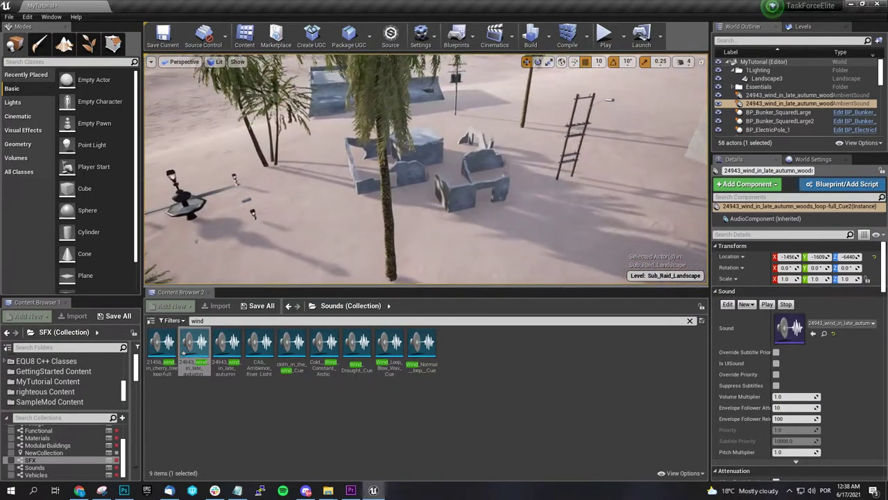
pyautogui.moveTo(426, 177); pyautogui.dragTo(459, 170, button='right')
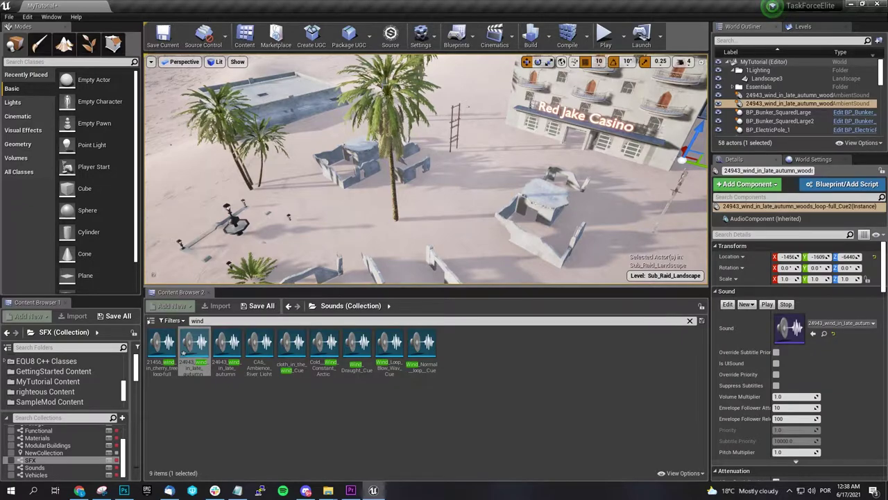
pyautogui.moveTo(405, 202); pyautogui.dragTo(508, 203, button='right')
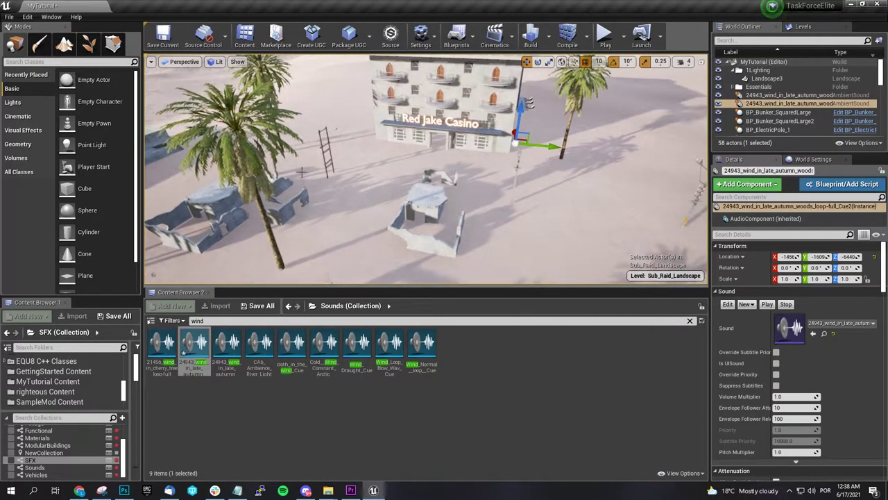
pyautogui.moveTo(275, 186); pyautogui.dragTo(230, 147, button='right')
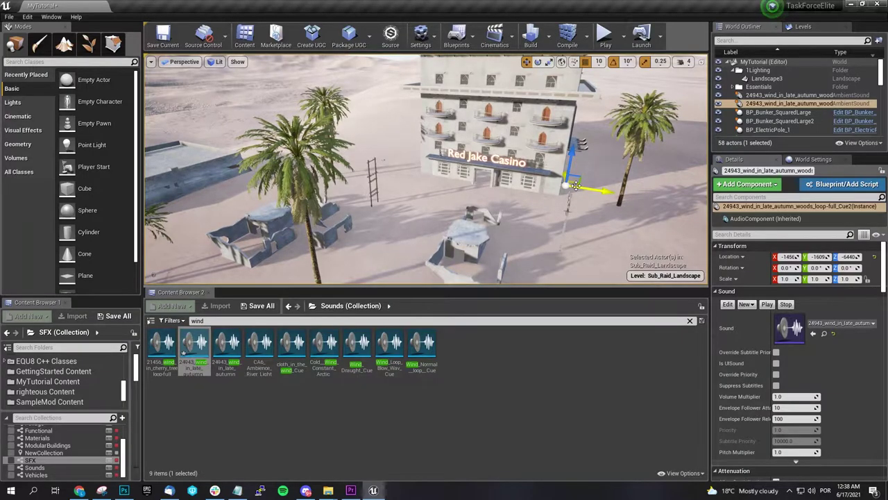
pyautogui.moveTo(576, 185); pyautogui.dragTo(590, 174, button='right')
pyautogui.press('w')
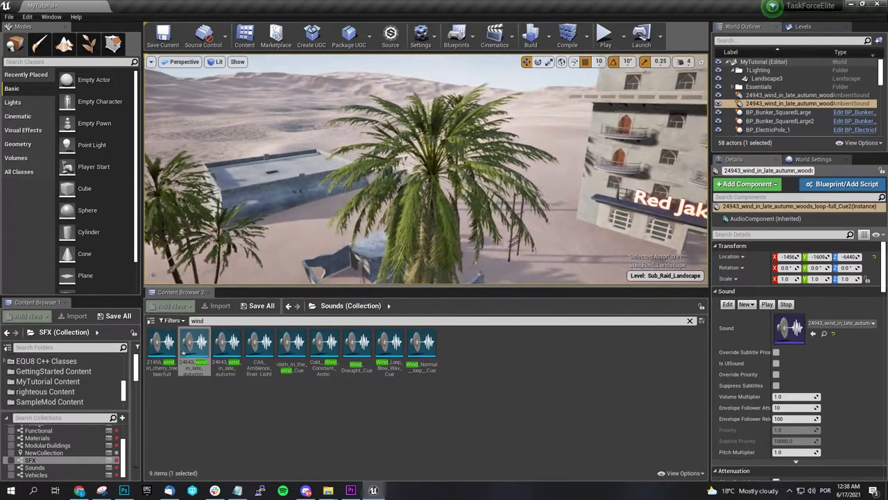
pyautogui.moveTo(478, 183); pyautogui.dragTo(489, 183, button='right')
# Place the 21456_wind_in_cherry_tree_loop sound cue in the level and position it in the crown of the palm tree near the ruins
pyautogui.click(491, 370)
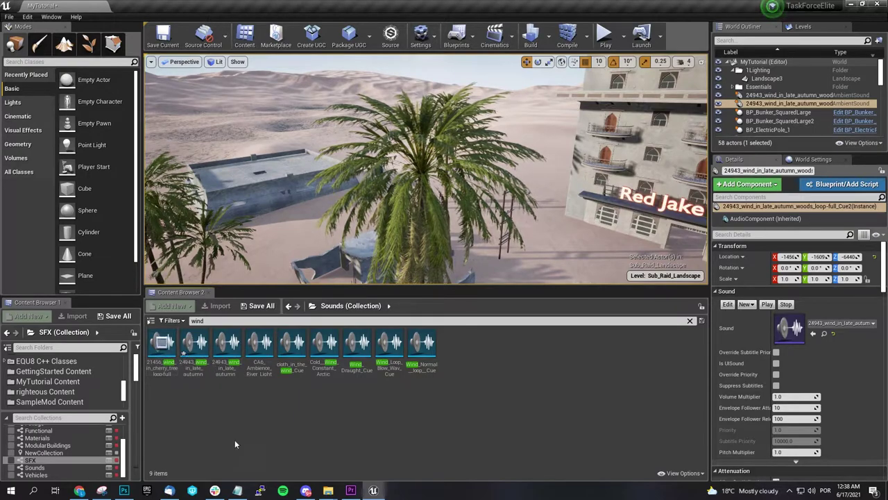
pyautogui.moveTo(314, 491)
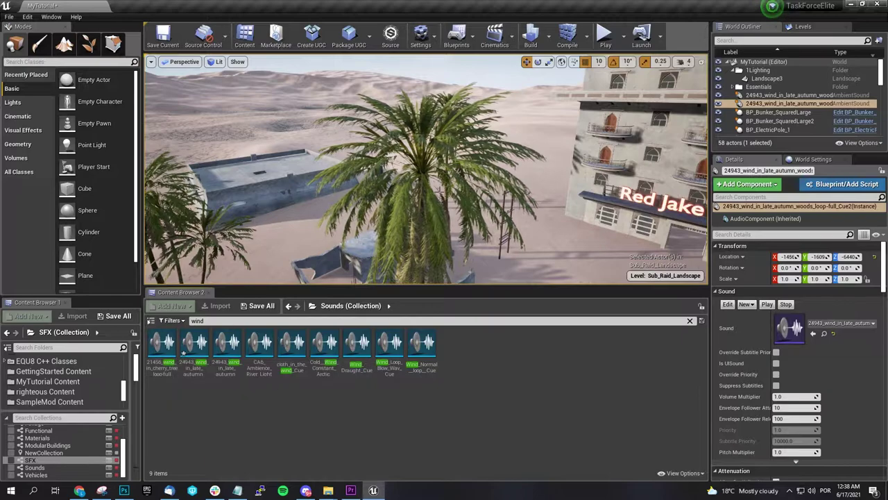
pyautogui.moveTo(162, 343); pyautogui.dragTo(425, 177)
pyautogui.moveTo(425, 176); pyautogui.dragTo(442, 189, button='right')
pyautogui.scroll(6, 423, 180)
pyautogui.moveTo(442, 190); pyautogui.dragTo(419, 214)
pyautogui.moveTo(419, 214); pyautogui.dragTo(472, 137, button='right')
pyautogui.moveTo(471, 136); pyautogui.dragTo(445, 137)
pyautogui.moveTo(446, 137); pyautogui.dragTo(455, 167, button='right')
pyautogui.press('s')
pyautogui.keyDown('alt'); pyautogui.moveTo(409, 124); pyautogui.dragTo(350, 129); pyautogui.keyUp('alt')
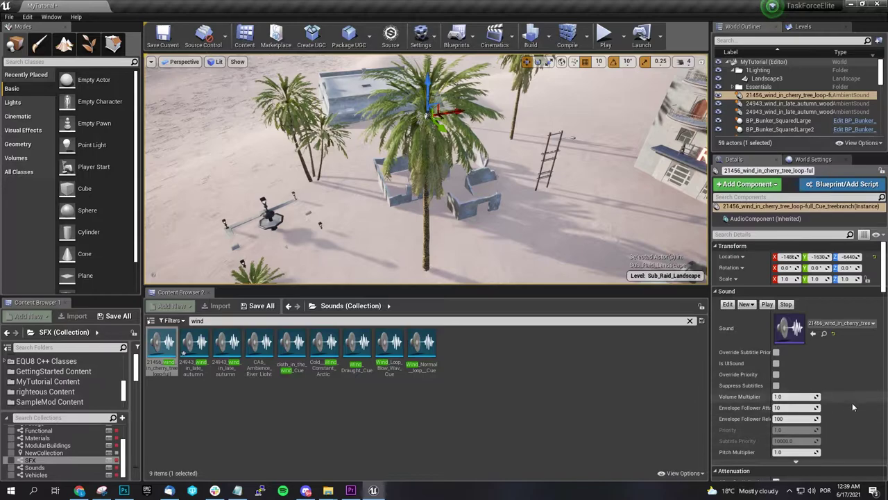
# Enable Override Attenuation on the placed cherry tree wind sound and show its Attenuation Distance settings
pyautogui.scroll(-3, 760, 416)
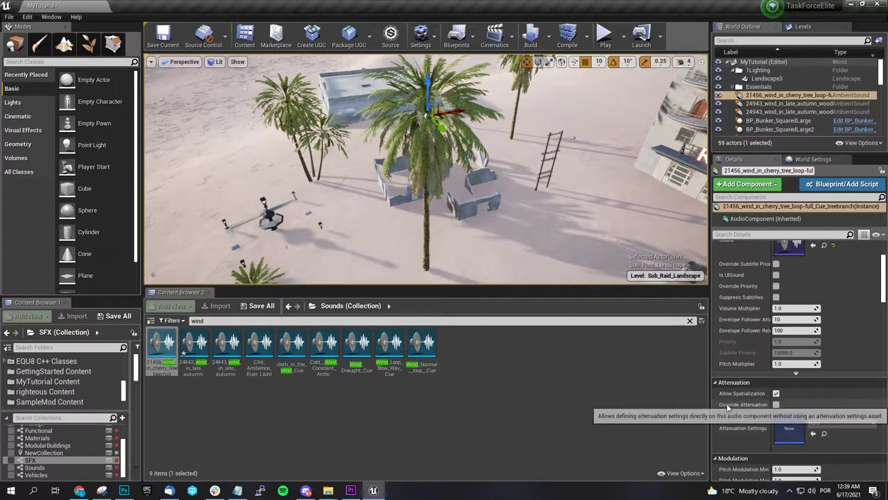
pyautogui.click(776, 404)
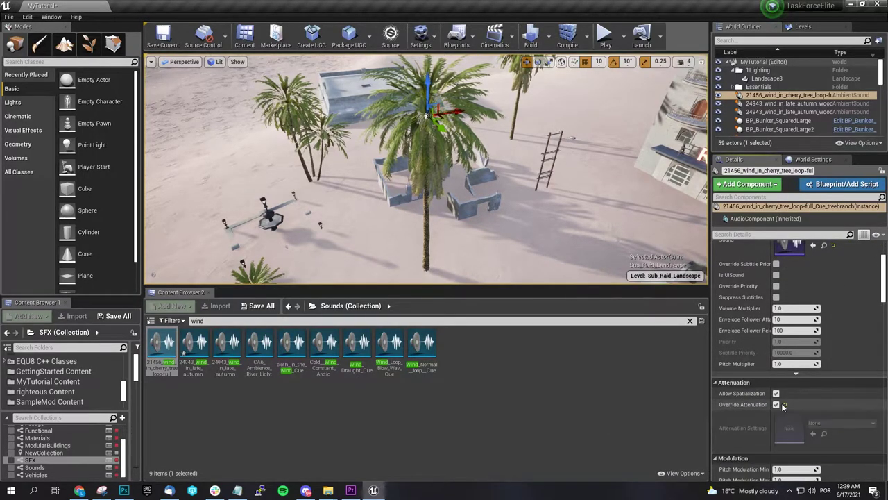
pyautogui.scroll(-7, 798, 413)
pyautogui.scroll(-3, 806, 414)
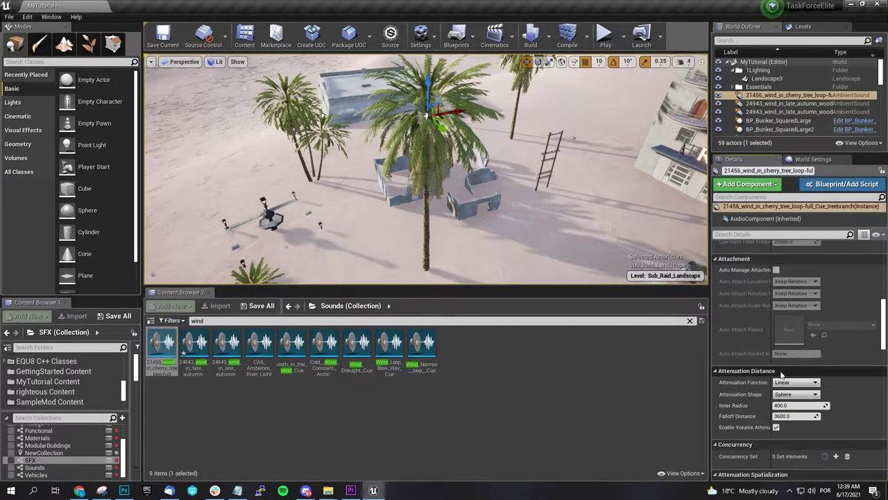
# Examine the reach of the cherry tree wind sound's attenuation spheres around the palm tree from several distances
pyautogui.moveTo(447, 275); pyautogui.dragTo(403, 185, button='right')
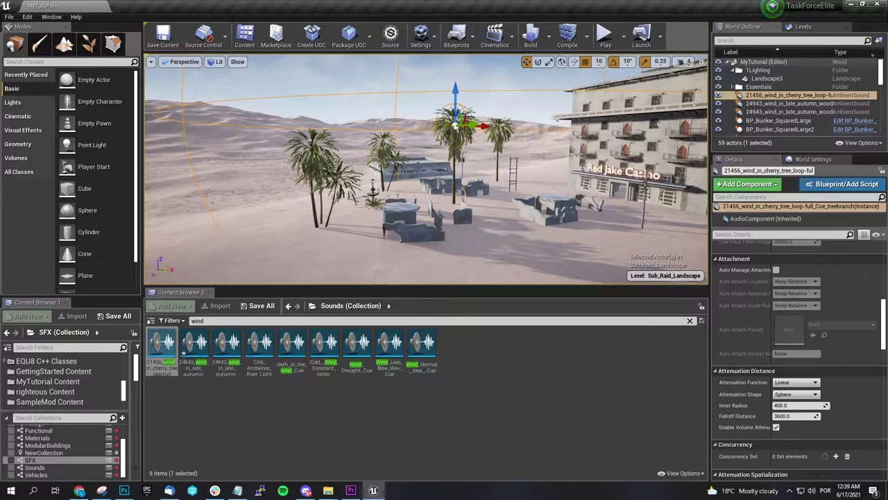
pyautogui.moveTo(456, 135); pyautogui.dragTo(529, 119, button='right')
pyautogui.press('w')
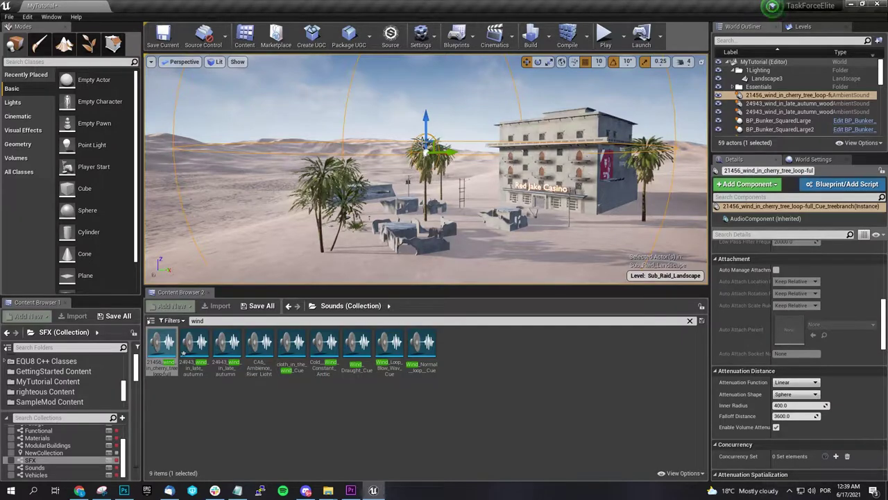
pyautogui.scroll(-5, 303, 149)
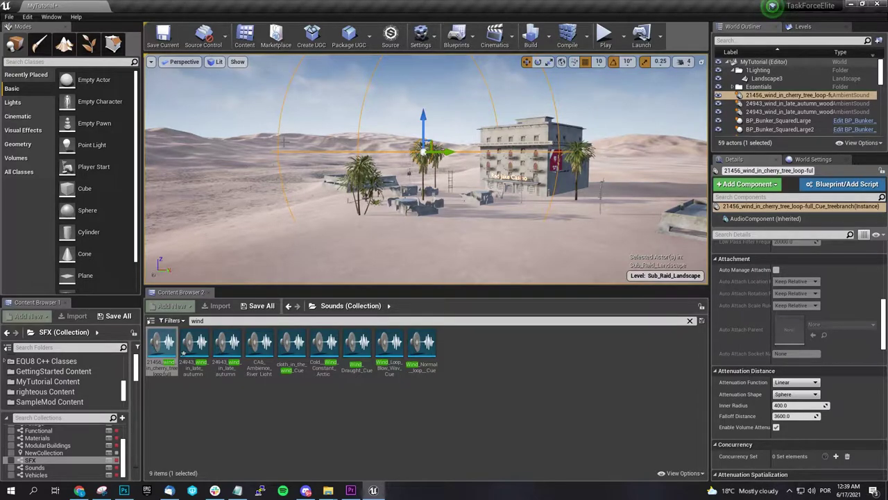
pyautogui.press('w')
pyautogui.moveTo(284, 142); pyautogui.dragTo(315, 142, button='right')
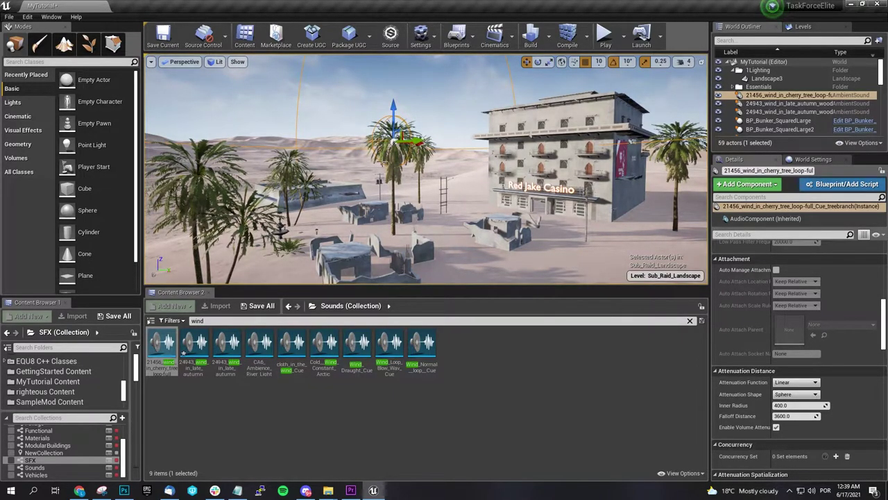
pyautogui.moveTo(316, 142)
pyautogui.mouseDown(button='right')
pyautogui.moveTo(225, 142)
pyautogui.moveTo(248, 108)
pyautogui.moveTo(340, 73)
pyautogui.moveTo(313, 182)
pyautogui.moveTo(326, 131)
pyautogui.moveTo(277, 179)
pyautogui.moveTo(308, 147)
pyautogui.mouseUp(button='right')
pyautogui.keyDown('alt'); pyautogui.moveTo(416, 163); pyautogui.dragTo(451, 182); pyautogui.keyUp('alt')
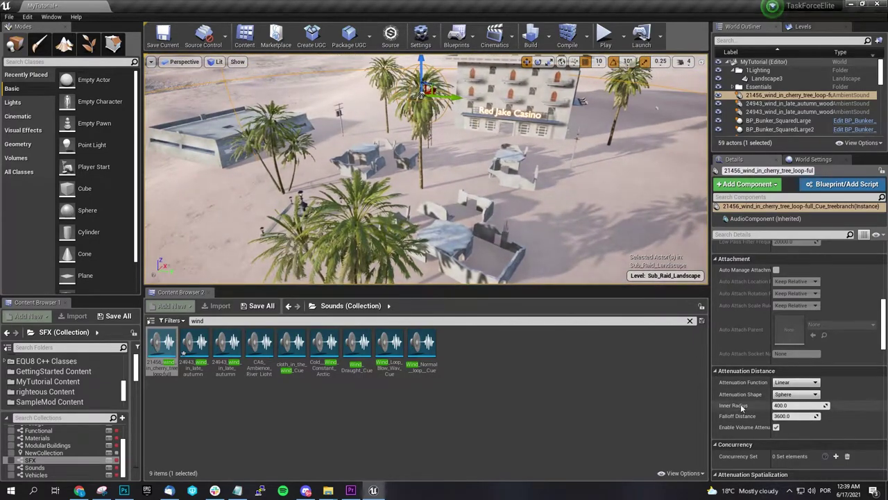
# Set the cherry tree wind sound's Inner Radius to about 490 and its Falloff Distance to about 1758
pyautogui.moveTo(792, 406); pyautogui.dragTo(815, 406)
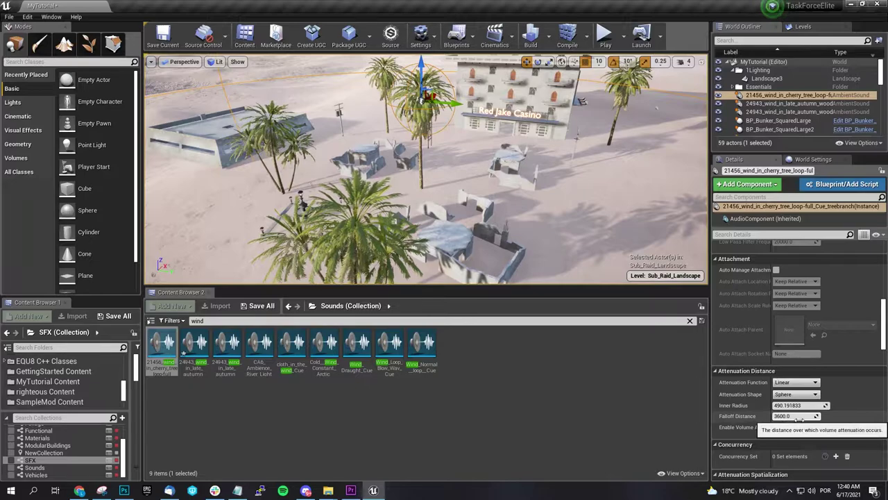
pyautogui.moveTo(782, 417)
pyautogui.mouseDown()
pyautogui.moveTo(763, 417)
pyautogui.moveTo(777, 416)
pyautogui.mouseUp()
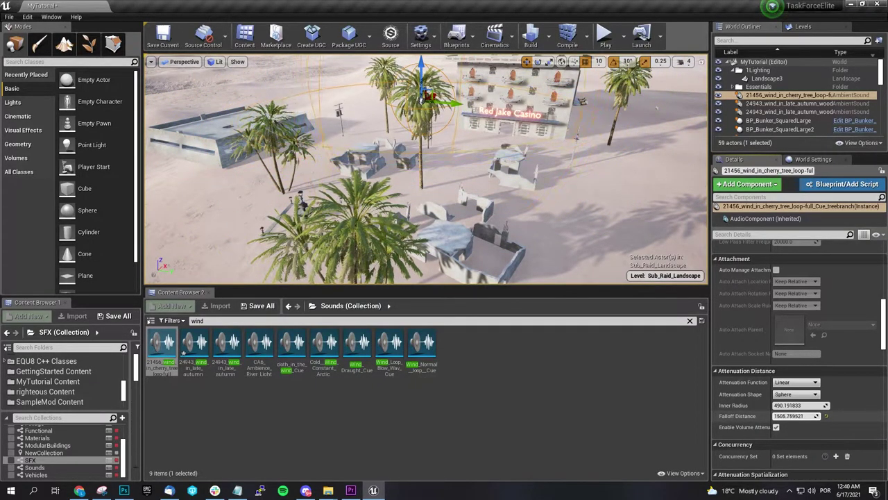
pyautogui.moveTo(791, 416); pyautogui.dragTo(787, 416)
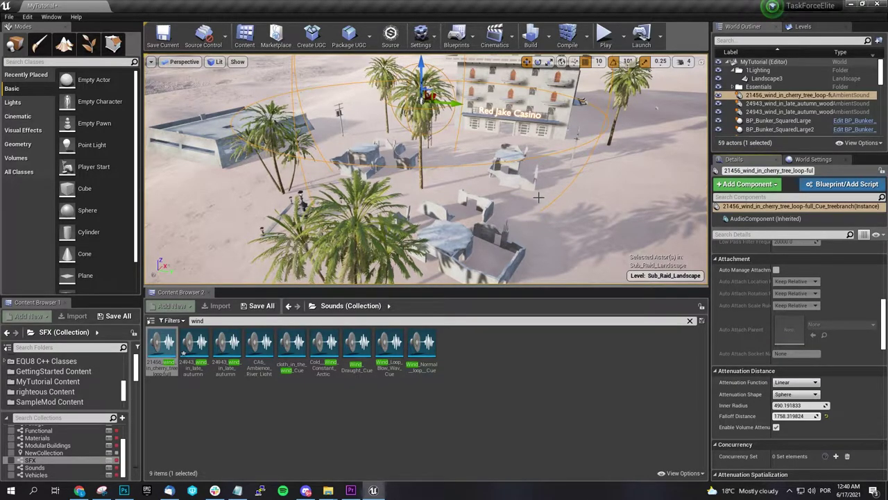
# Enter the Red Jake Casino building and inspect its tiled ground-floor hall as a location for indoor sounds
pyautogui.press('w')
pyautogui.moveTo(481, 236); pyautogui.dragTo(465, 139, button='right')
pyautogui.press('s')
pyautogui.press('w')
pyautogui.press('d')
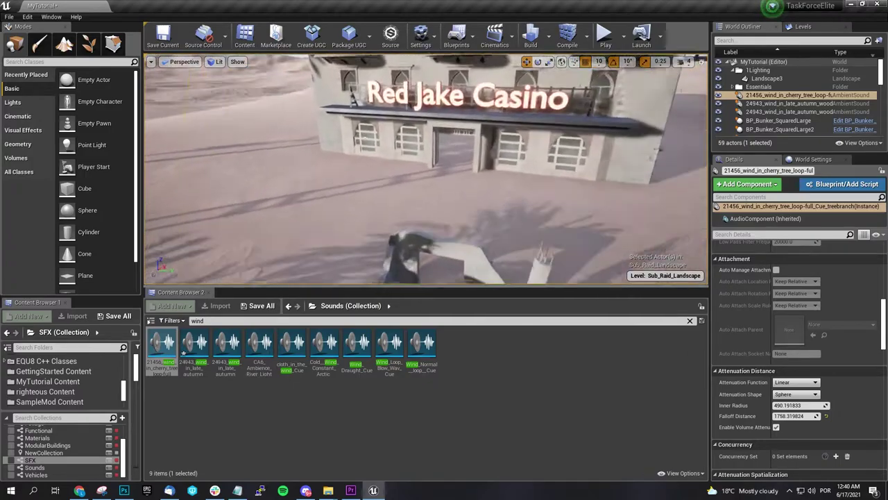
pyautogui.click(299, 155)
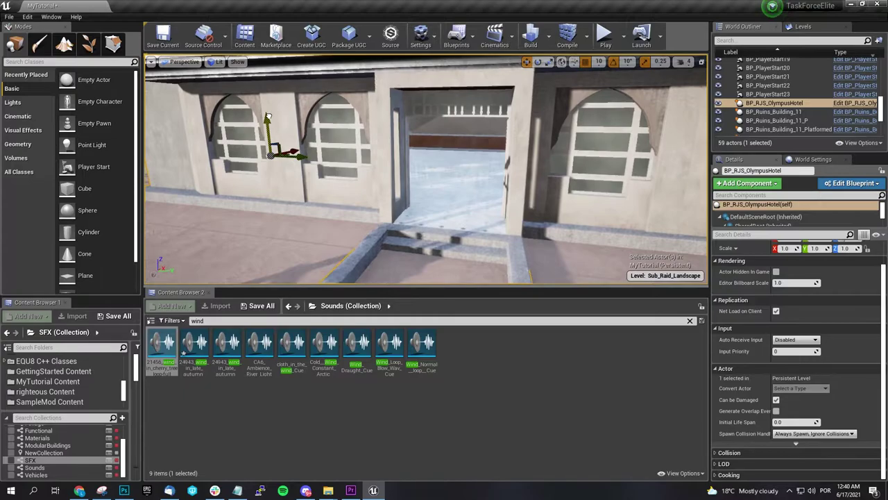
pyautogui.press('w')
pyautogui.moveTo(272, 131)
pyautogui.mouseDown(button='right')
pyautogui.moveTo(265, 104)
pyautogui.moveTo(274, 101)
pyautogui.moveTo(276, 118)
pyautogui.moveTo(291, 114)
pyautogui.moveTo(274, 116)
pyautogui.mouseUp(button='right')
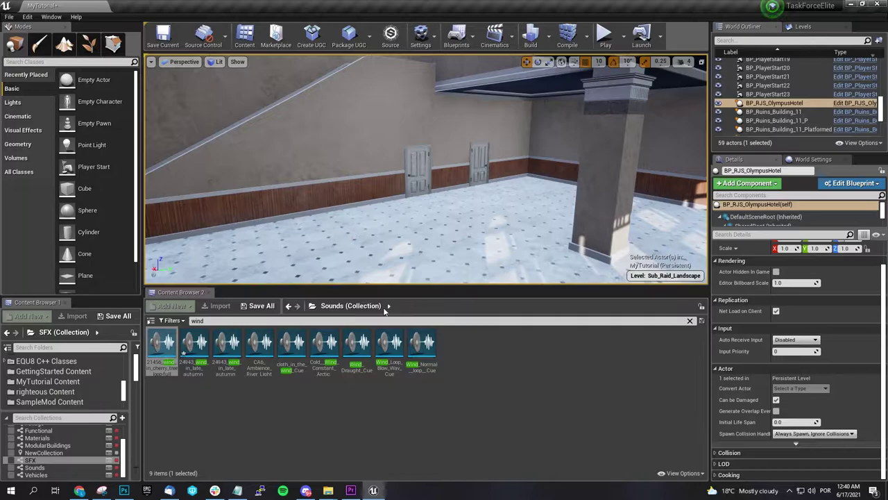
pyautogui.click(260, 343)
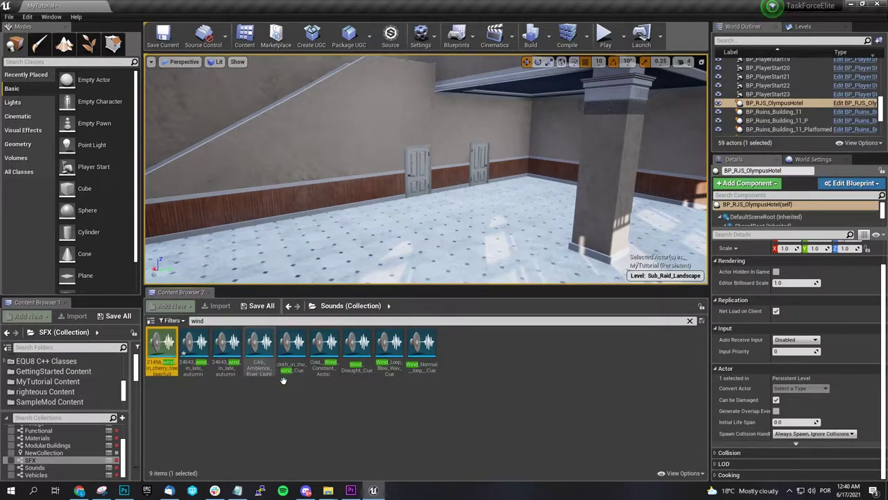
pyautogui.moveTo(440, 257); pyautogui.dragTo(485, 278, button='right')
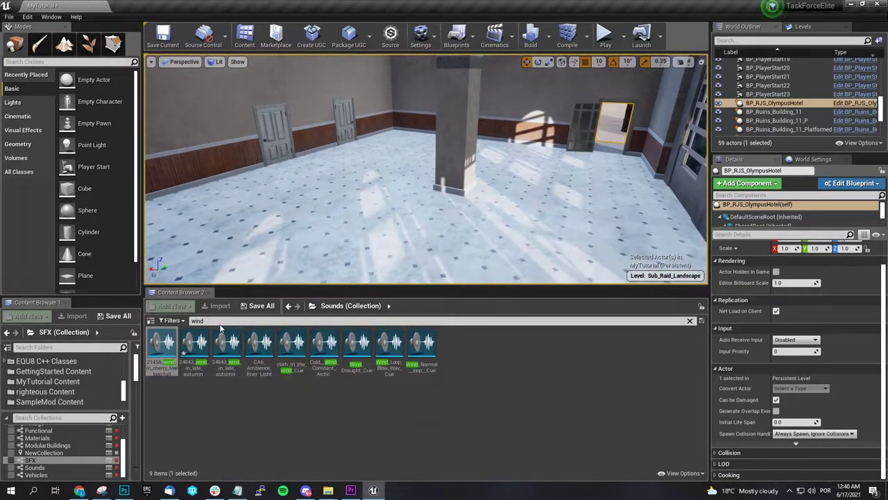
# Search the Sounds collection for "slot" and preview Slot_Machine_Win_2_Cue and Slot_Machine_Win_3_Cue
pyautogui.press('BackSpace')
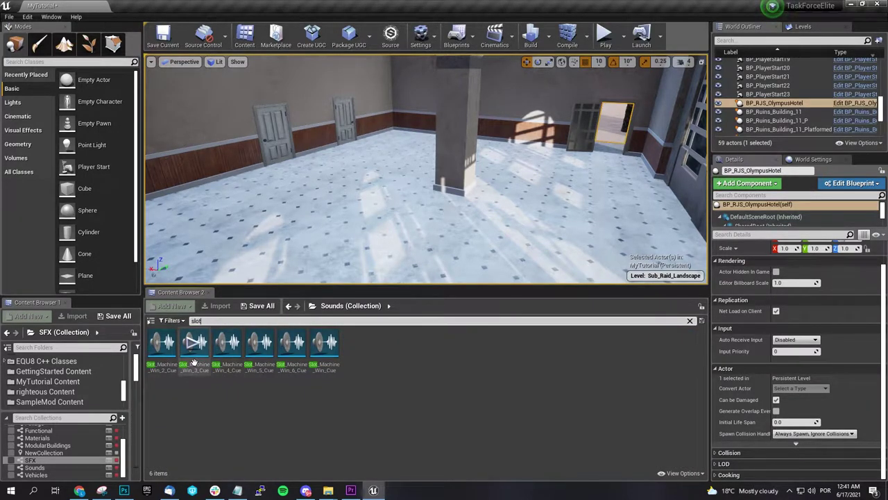
pyautogui.click(162, 343)
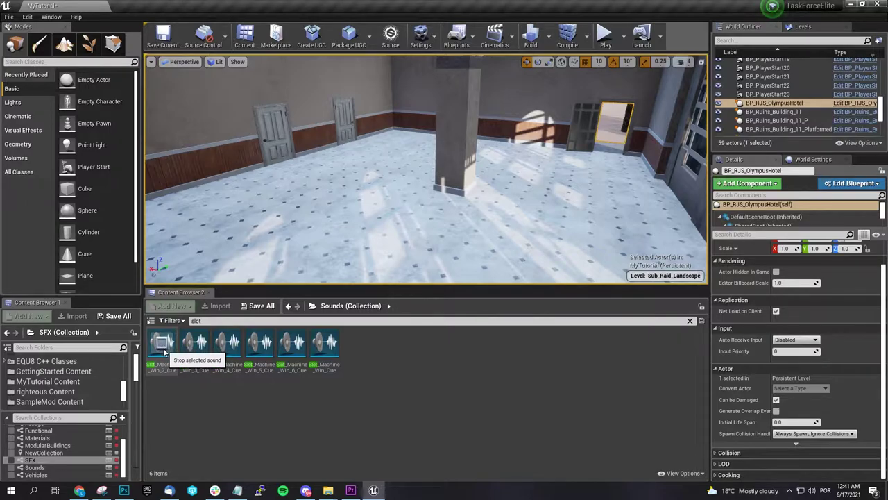
pyautogui.click(194, 343)
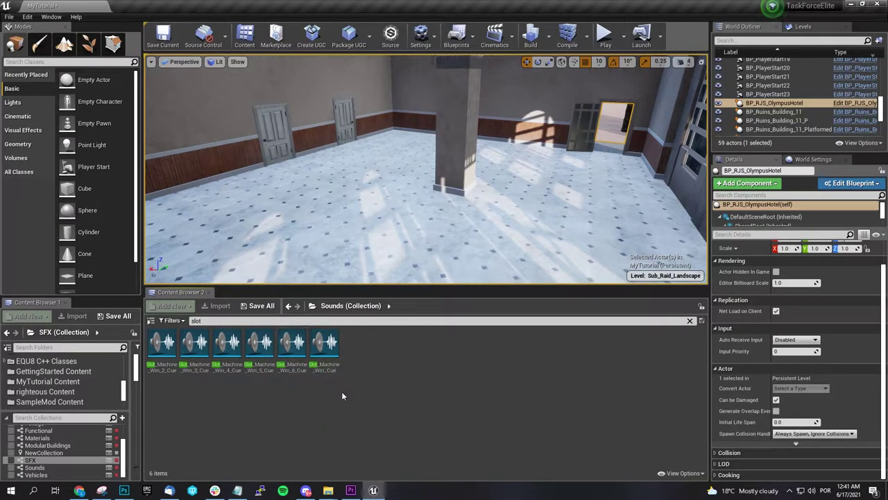
pyautogui.moveTo(202, 355)
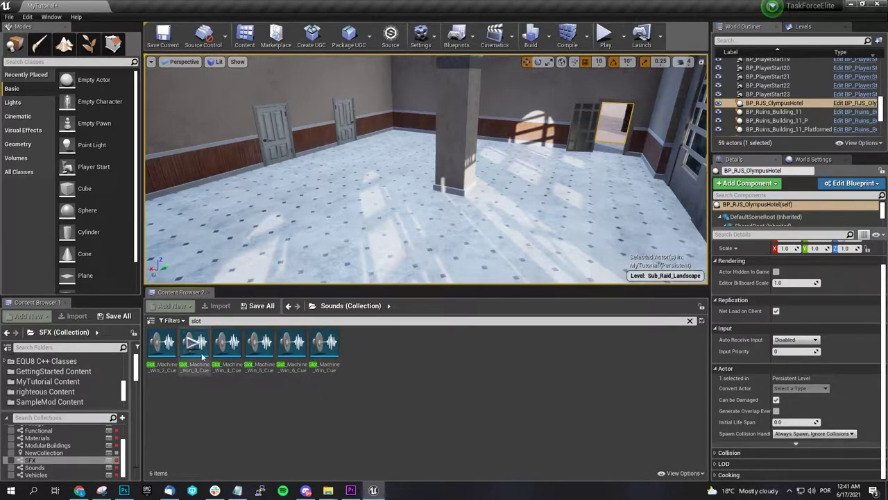
pyautogui.moveTo(294, 361)
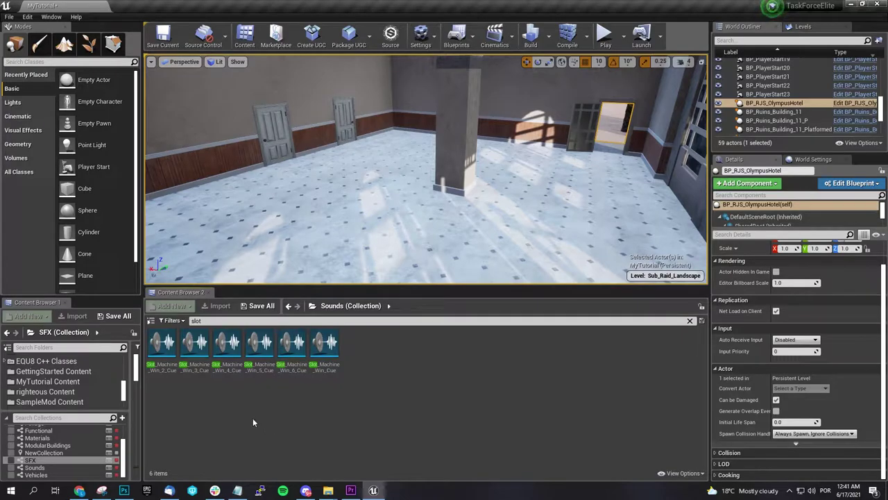
# Open Slot_Machine_Win_4_Cue and arrange its Wave Player, Attenuation, Delay and Looping nodes into a descending chain toward the Output
pyautogui.doubleClick(227, 347)
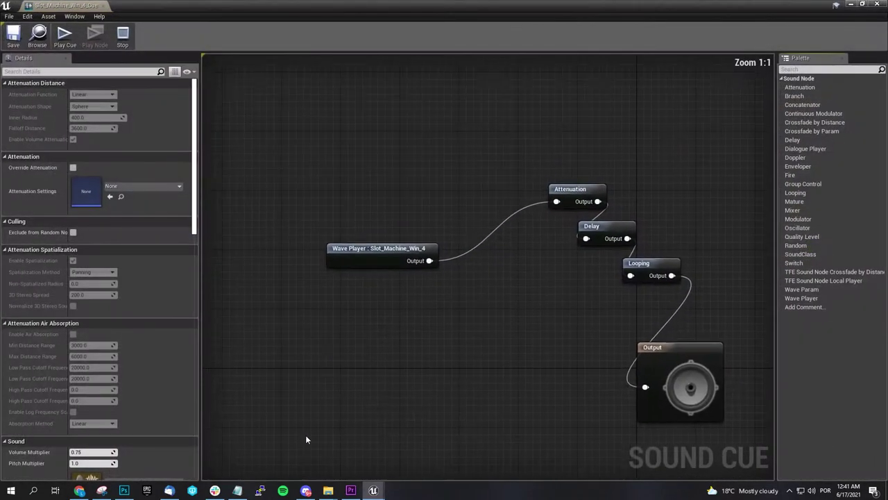
pyautogui.moveTo(397, 255); pyautogui.dragTo(413, 167)
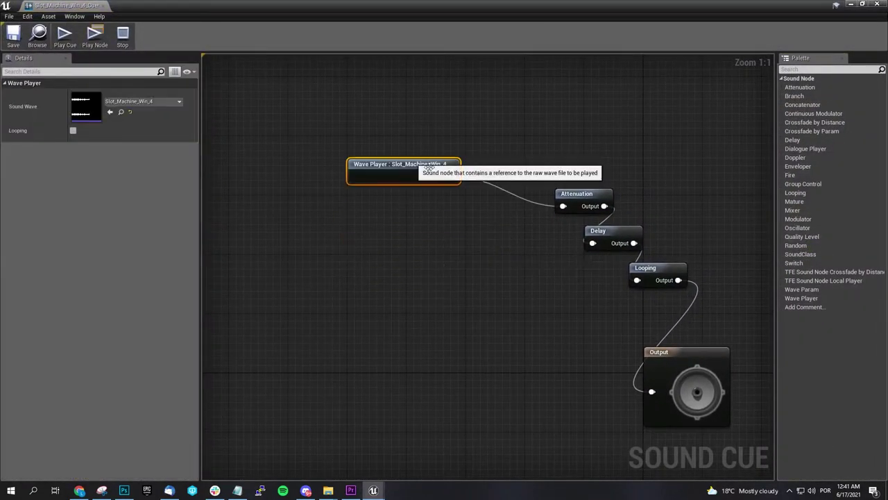
pyautogui.moveTo(570, 194); pyautogui.dragTo(482, 209)
pyautogui.moveTo(596, 234); pyautogui.dragTo(514, 264)
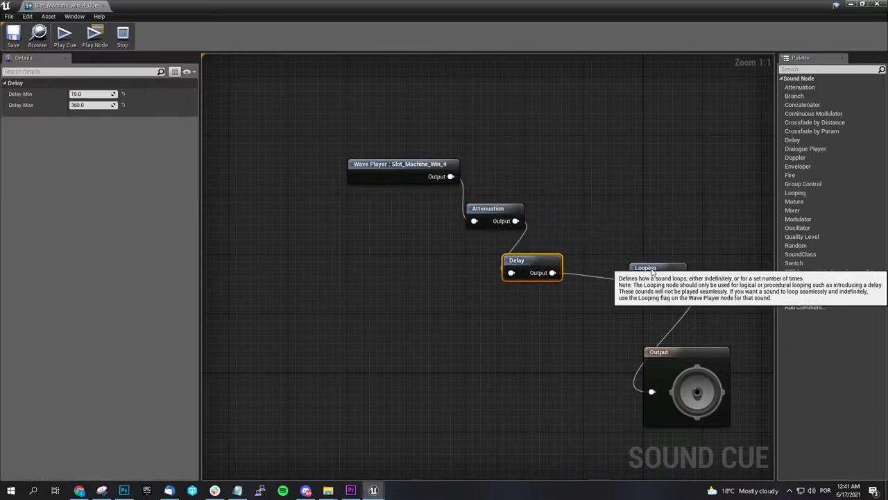
pyautogui.moveTo(644, 269); pyautogui.dragTo(570, 299)
# Inspect the Attenuation node's distance and override settings in the slot machine cue
pyautogui.click(485, 217)
pyautogui.click(485, 218)
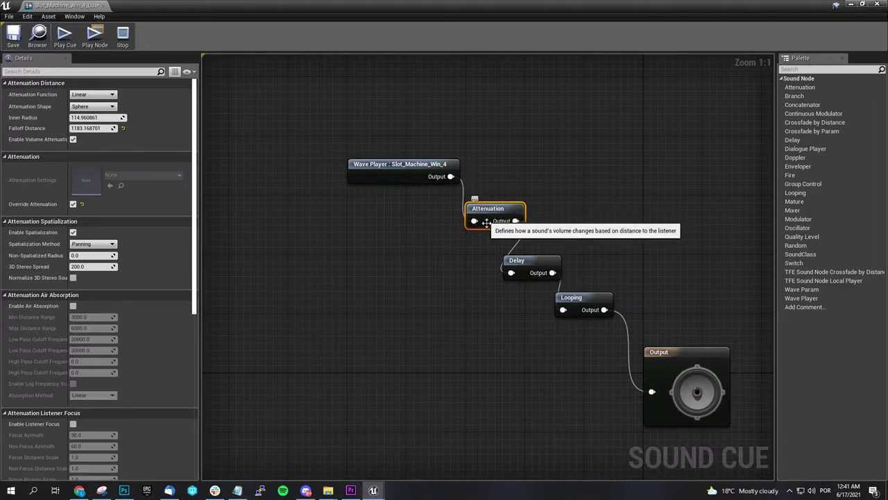
pyautogui.moveTo(565, 357); pyautogui.dragTo(518, 353)
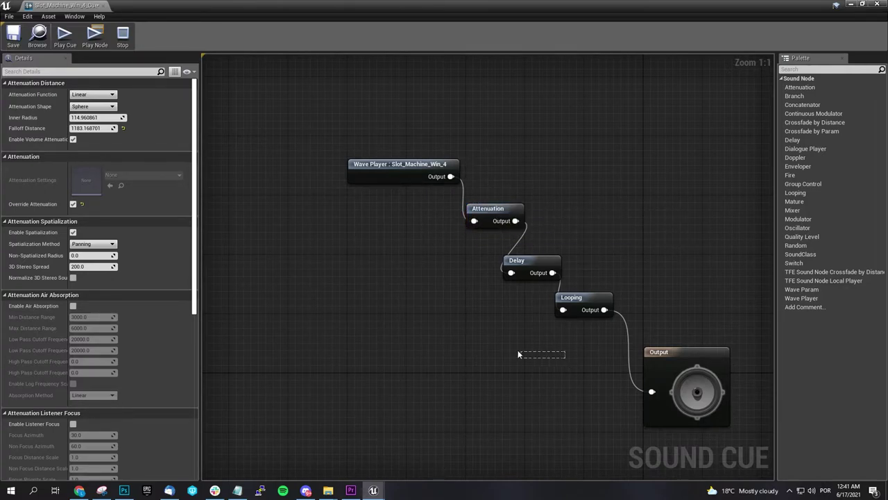
# Check the Delay node's settings, add a second Delay node to the graph and delete it
pyautogui.click(520, 276)
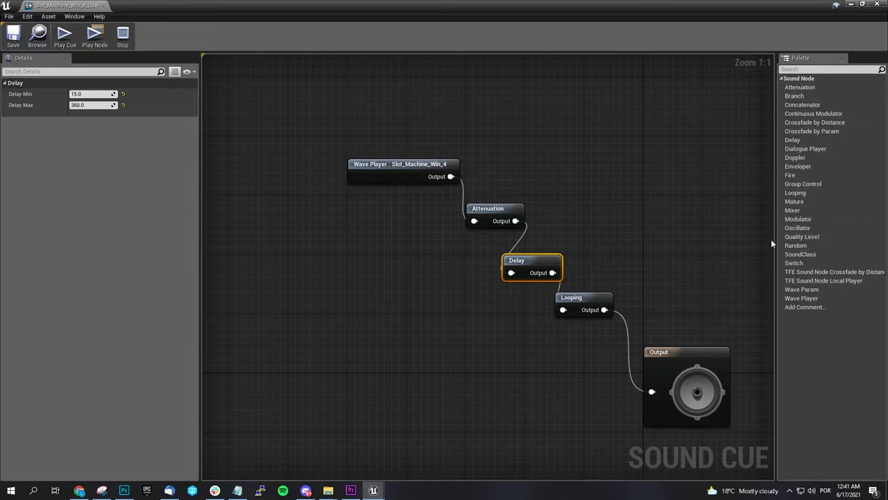
pyautogui.moveTo(799, 142); pyautogui.dragTo(658, 152)
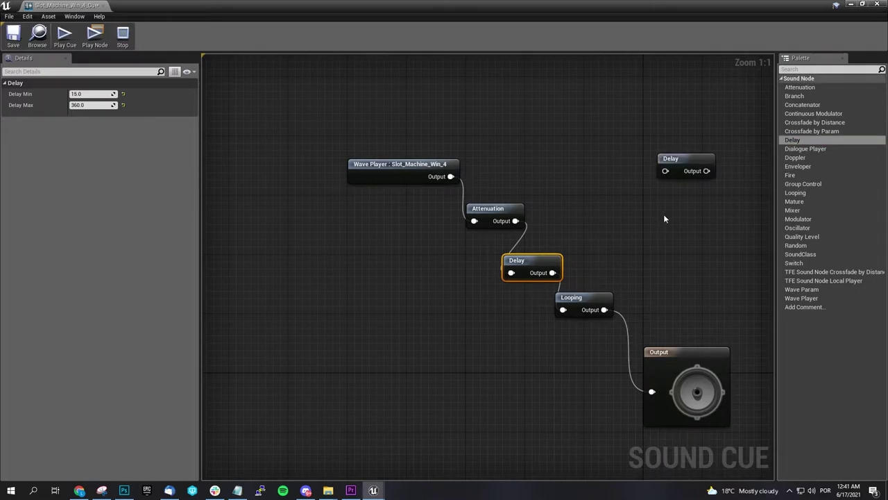
pyautogui.press('Delete')
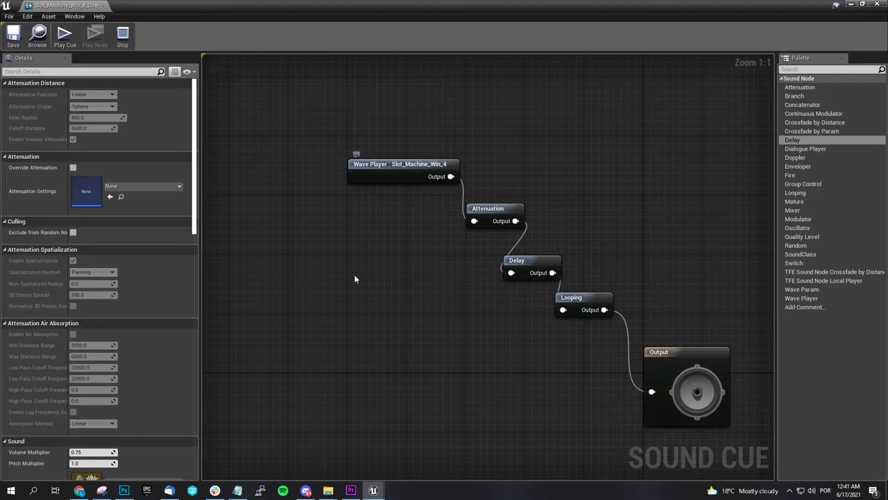
# Review the Attenuation node's settings and the Delay node's minimum and maximum times
pyautogui.click(487, 215)
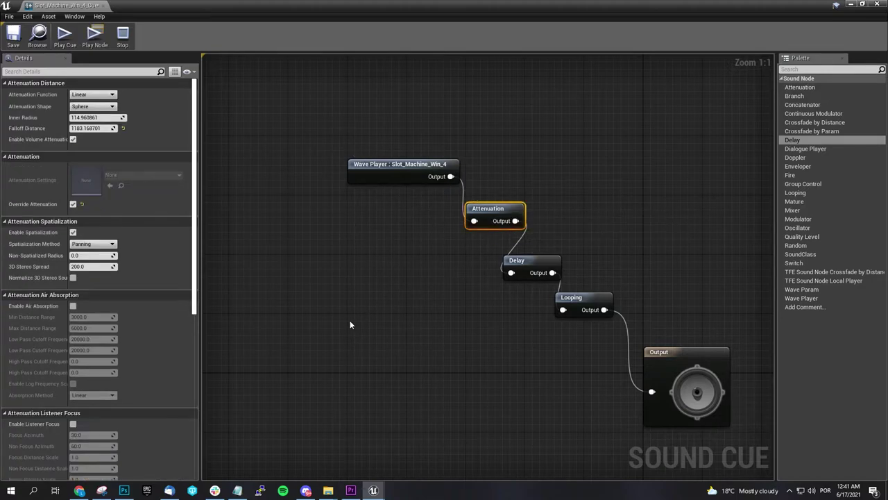
pyautogui.click(504, 416)
pyautogui.click(526, 266)
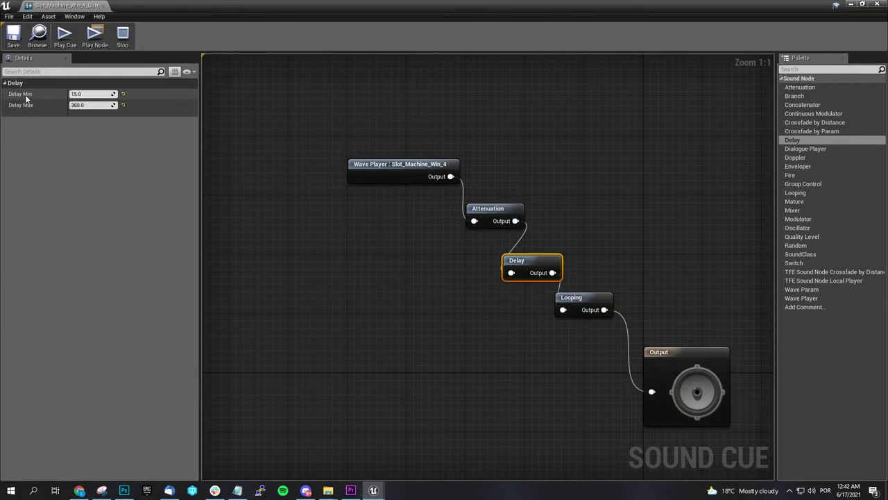
pyautogui.click(83, 105)
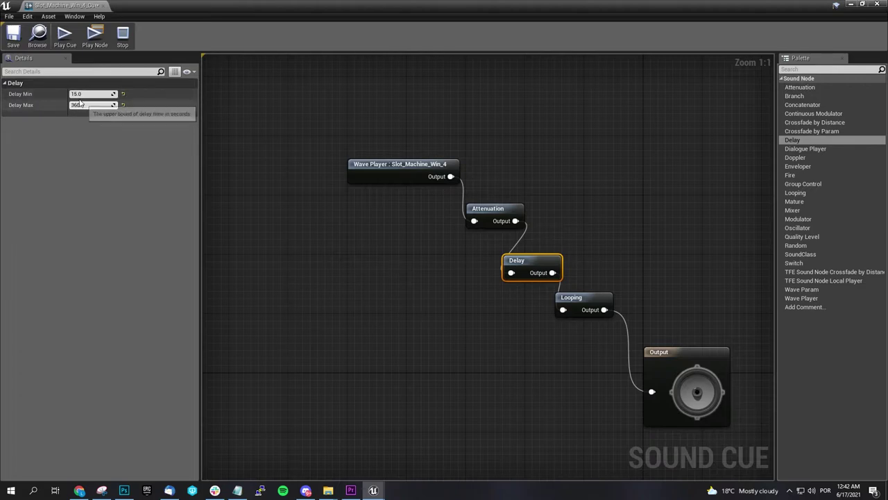
pyautogui.write('0')
pyautogui.press('Escape')
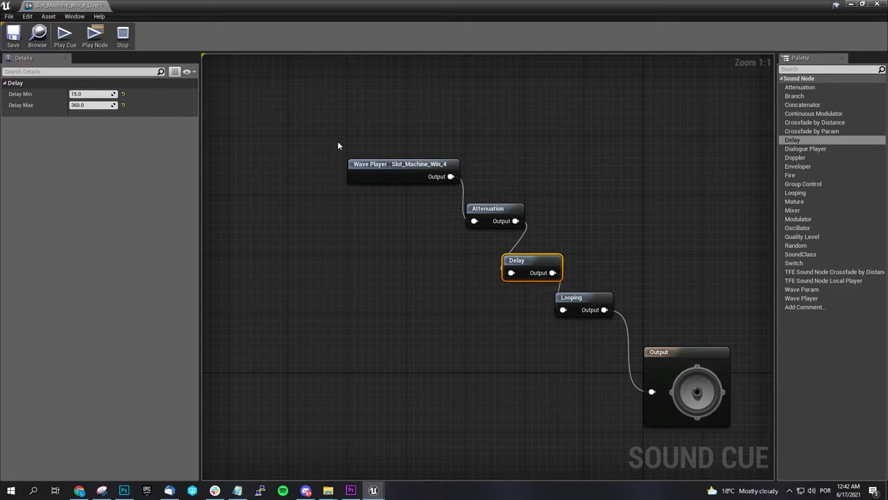
# Set the Delay node's Delay Min to 2 and Delay Max to 5 seconds
pyautogui.moveTo(91, 93); pyautogui.dragTo(73, 93)
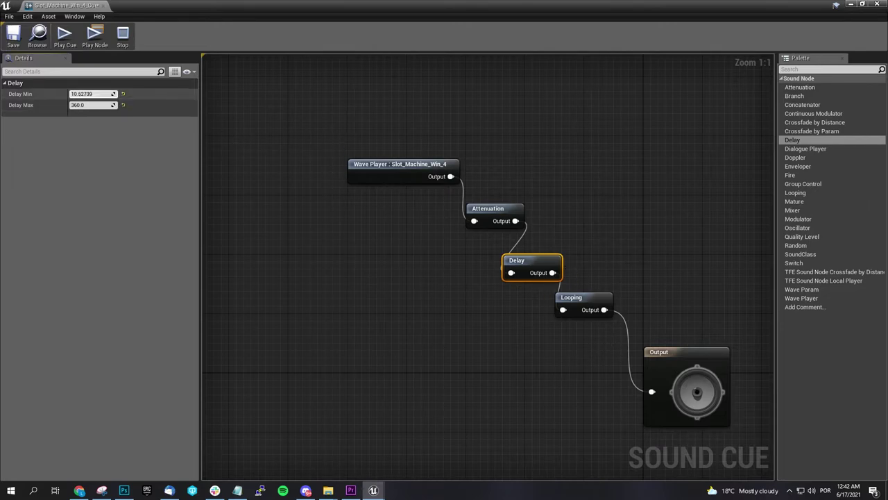
pyautogui.click(97, 94)
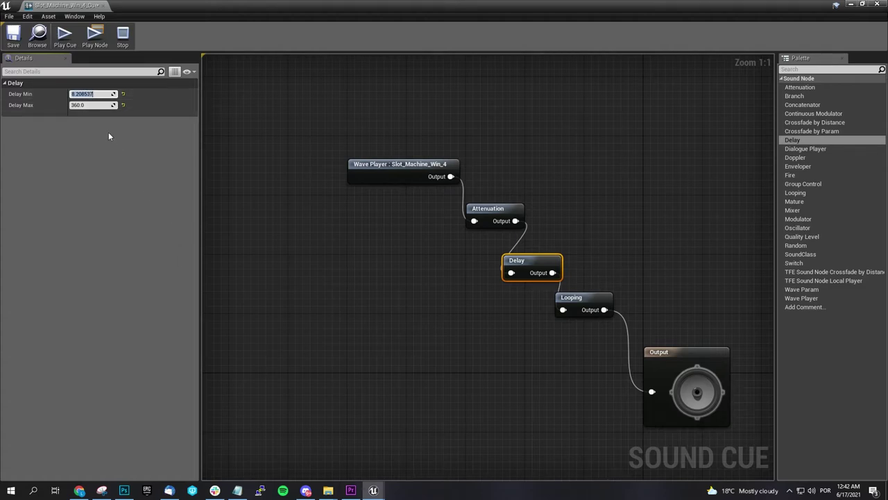
pyautogui.write('2')
pyautogui.moveTo(88, 108); pyautogui.dragTo(91, 112)
pyautogui.click(92, 111)
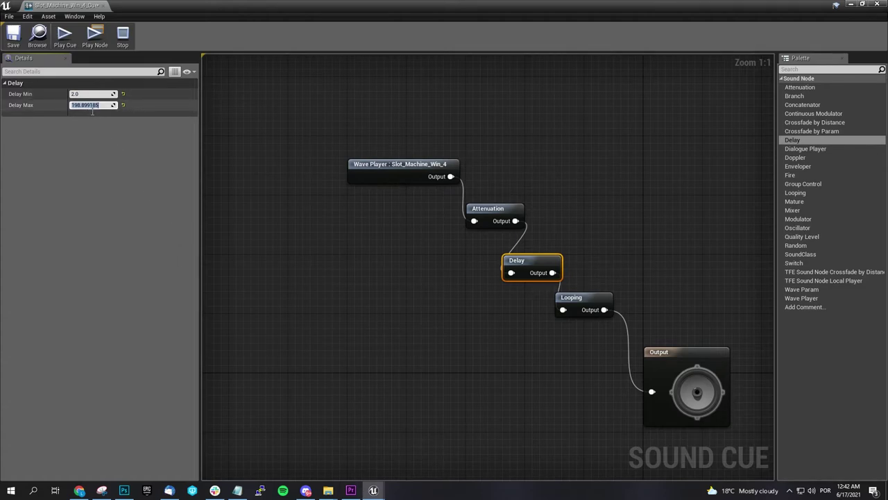
pyautogui.write('5')
pyautogui.press('Return')
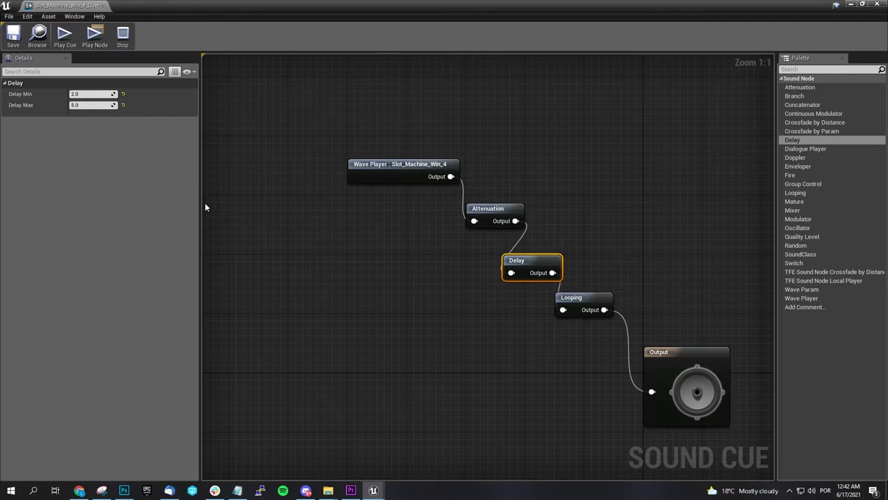
# Play the slot machine cue to hear the pause between repeats, then stop playback
pyautogui.press('space')
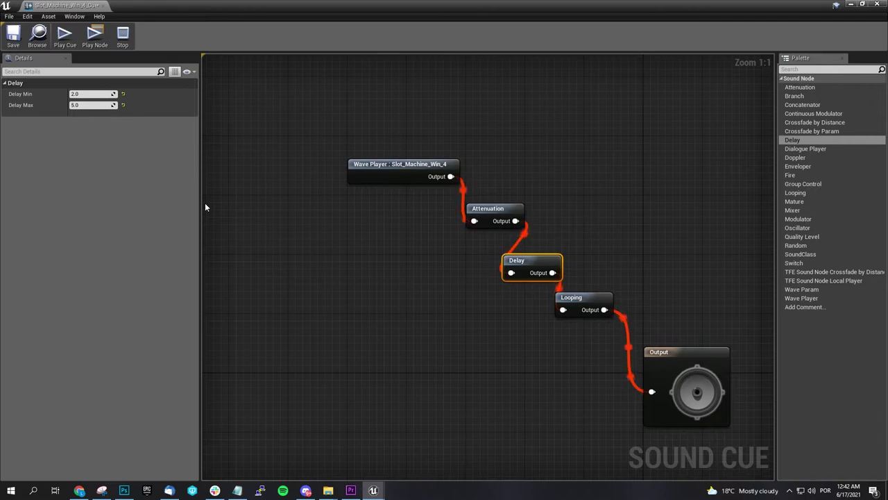
pyautogui.press('space')
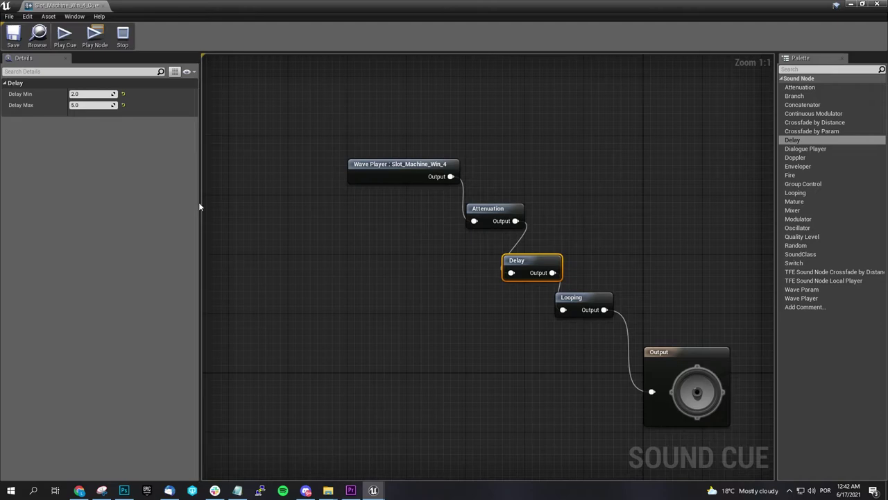
pyautogui.press('space')
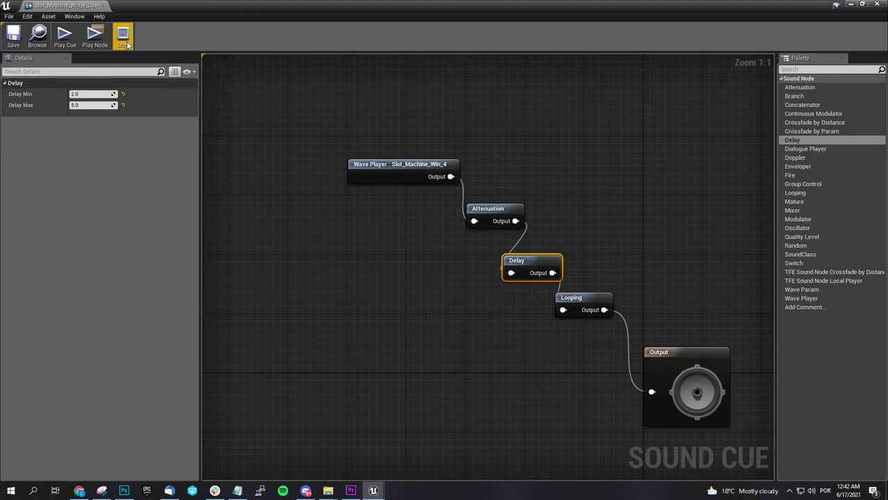
pyautogui.click(288, 215)
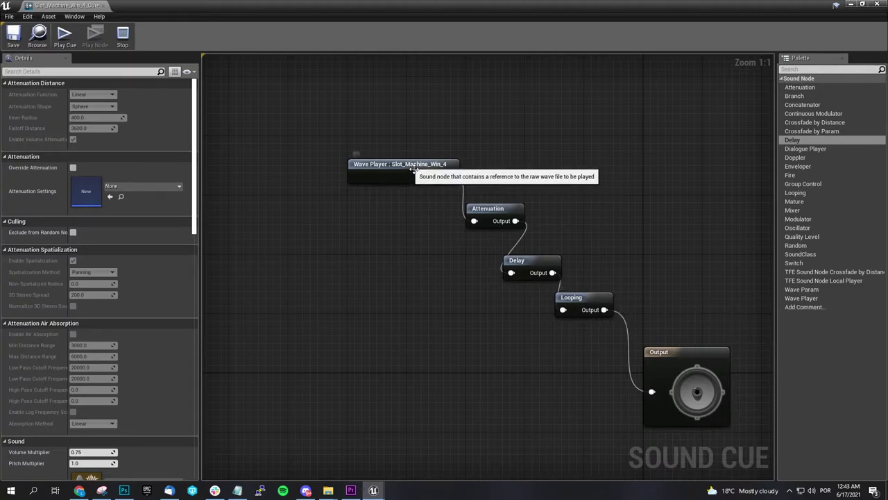
# Trace the cue's signal chain from Wave Player through Attenuation, Delay and Looping to Output, checking each node's settings
pyautogui.moveTo(388, 170); pyautogui.dragTo(365, 162)
pyautogui.moveTo(505, 221); pyautogui.dragTo(498, 220)
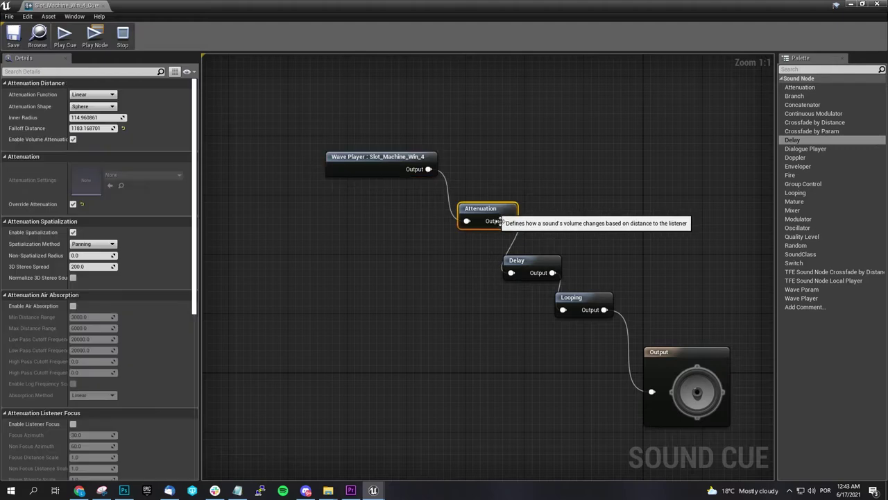
pyautogui.click(527, 262)
pyautogui.click(575, 297)
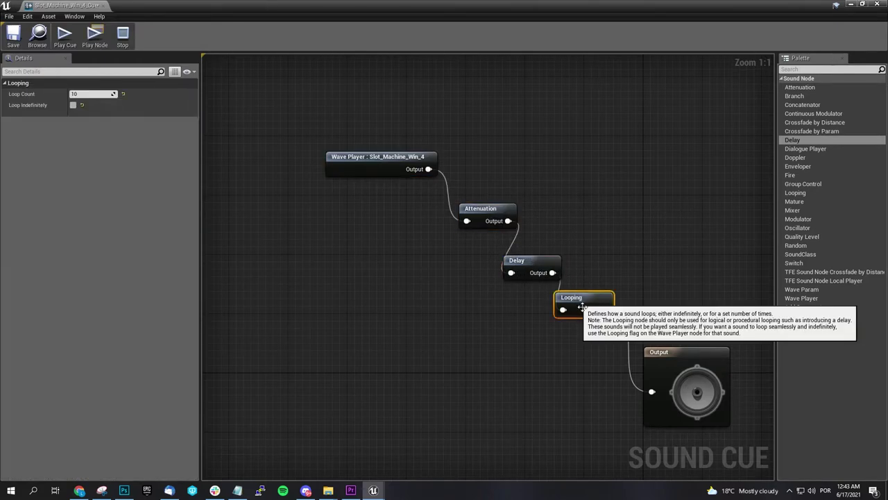
pyautogui.click(677, 391)
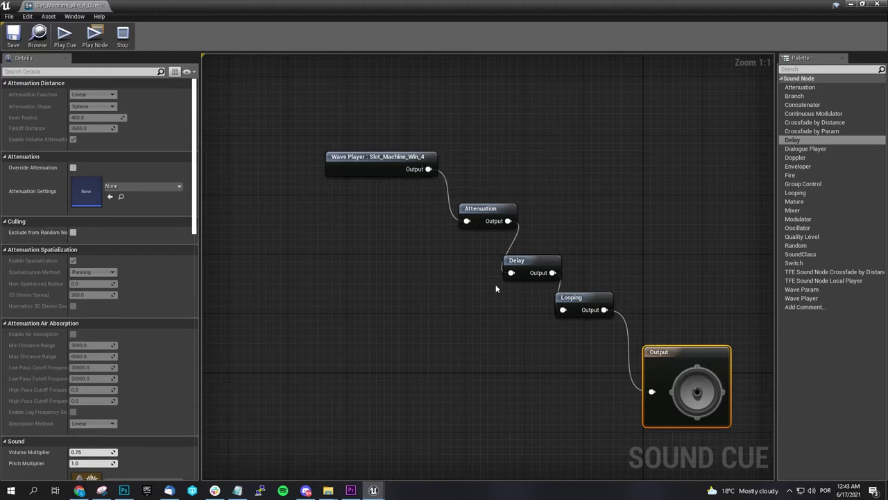
pyautogui.moveTo(571, 298); pyautogui.dragTo(578, 298)
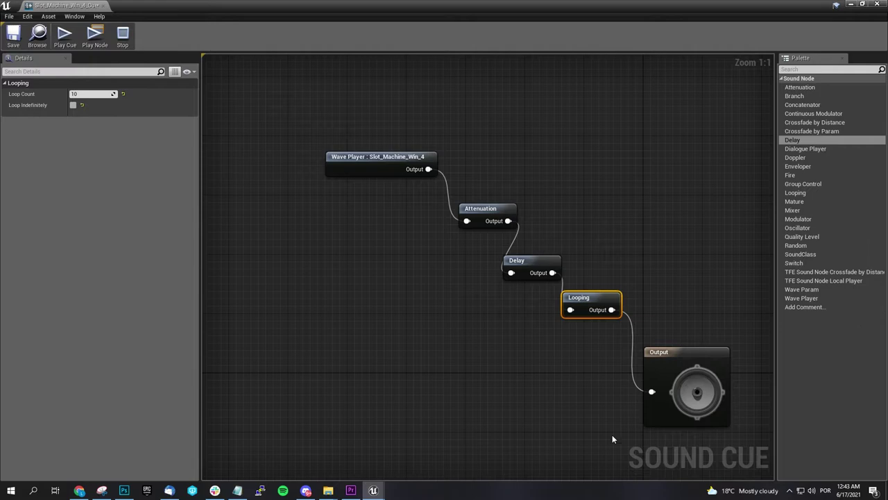
pyautogui.click(483, 304)
pyautogui.click(533, 273)
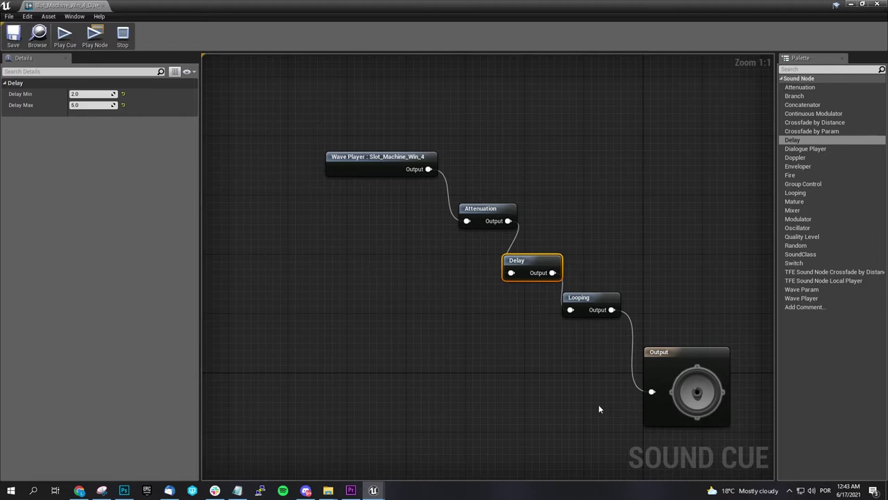
# Save a copy of the cue as Slot_Machine_Win_4_Cue in the MyTutorial Content folder and close the cue editor
pyautogui.click(9, 16)
pyautogui.click(29, 44)
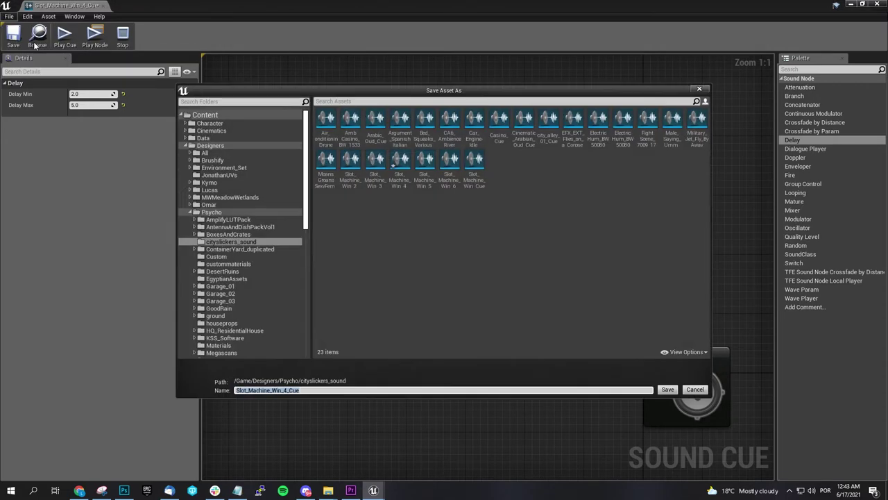
pyautogui.scroll(-15, 213, 247)
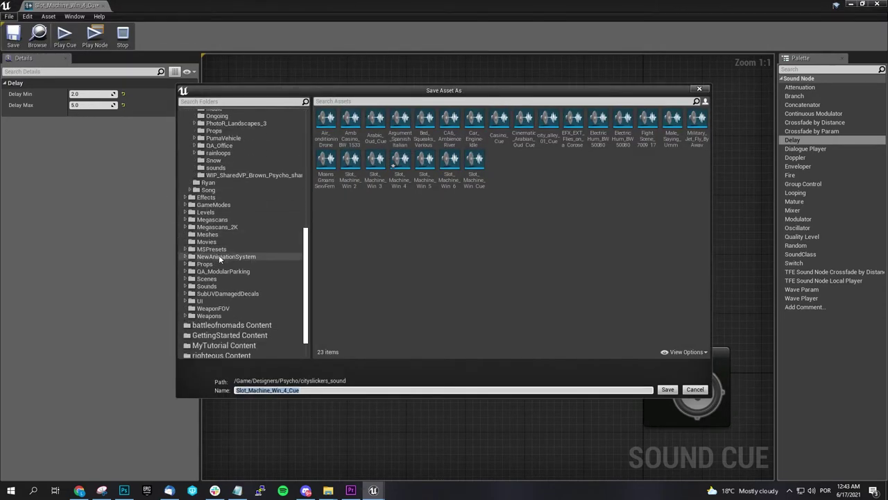
pyautogui.click(236, 303)
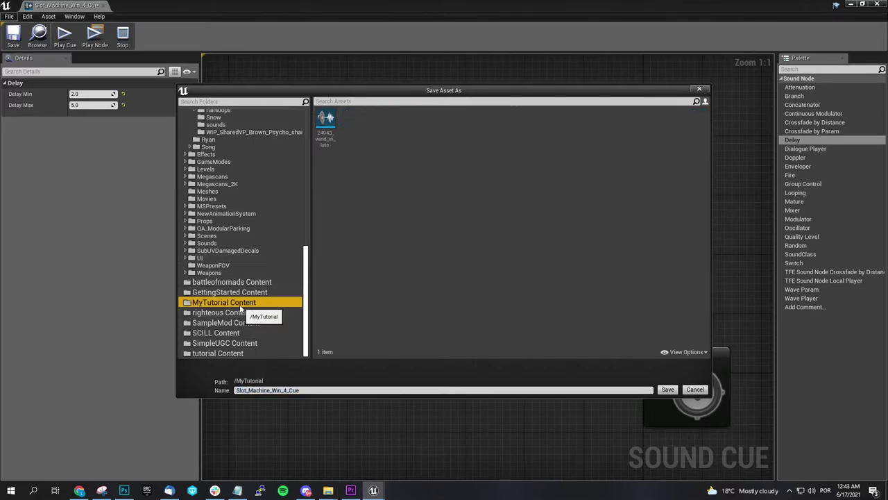
pyautogui.click(667, 389)
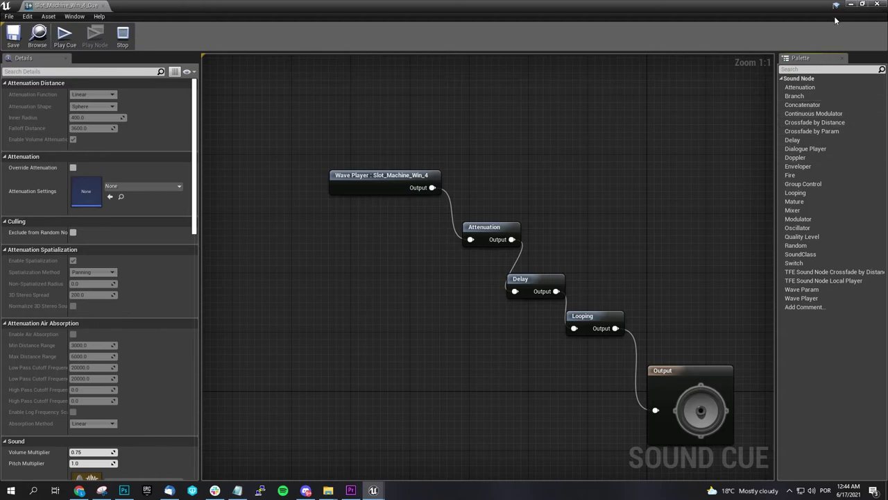
pyautogui.click(877, 5)
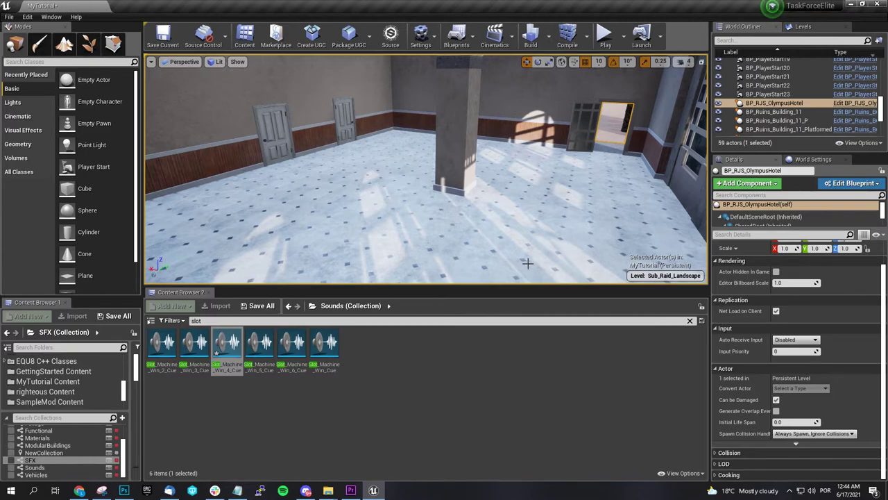
# Clear the "slot" search in the Sounds collection and preview the radio chatter and military jet fly-by cues
pyautogui.moveTo(572, 245); pyautogui.dragTo(430, 251, button='right')
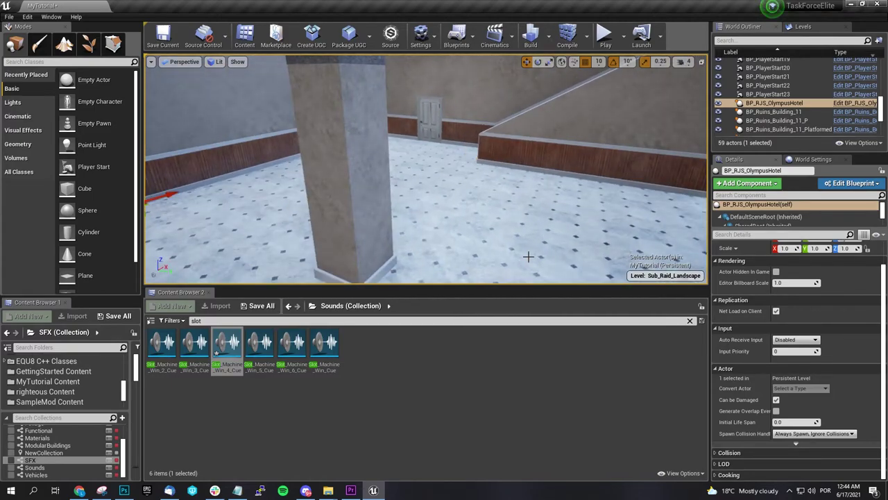
pyautogui.click(690, 321)
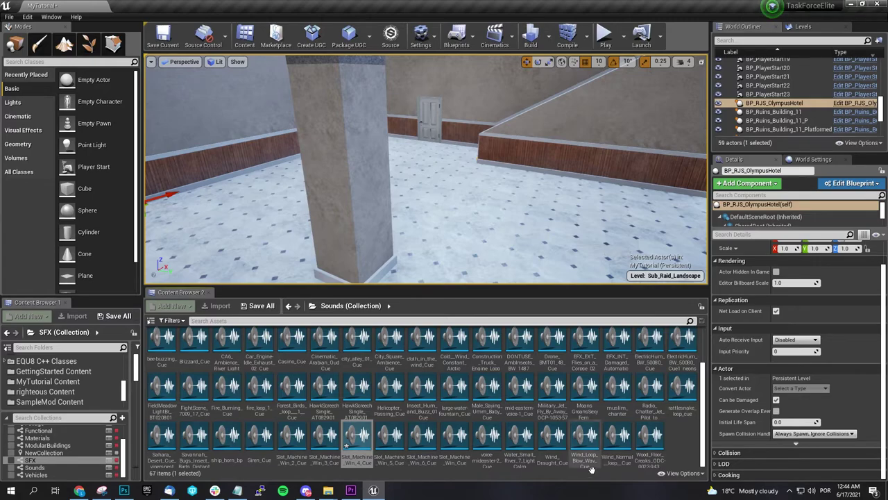
pyautogui.click(648, 388)
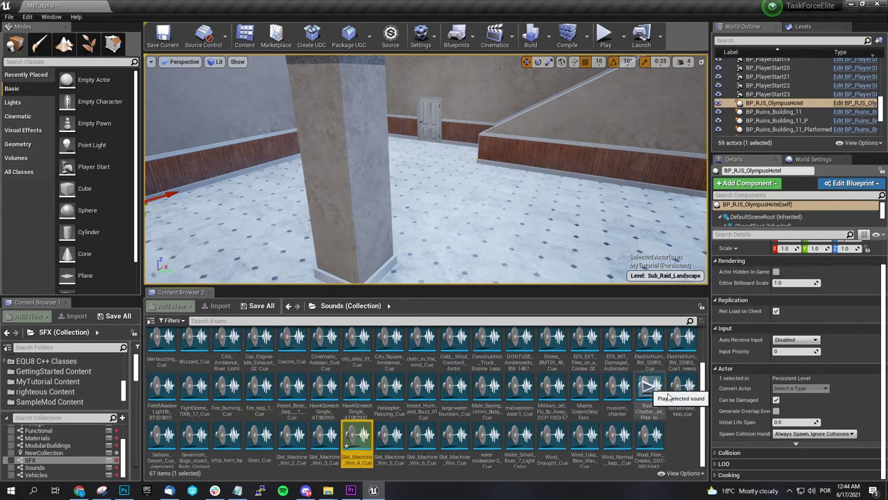
pyautogui.click(551, 387)
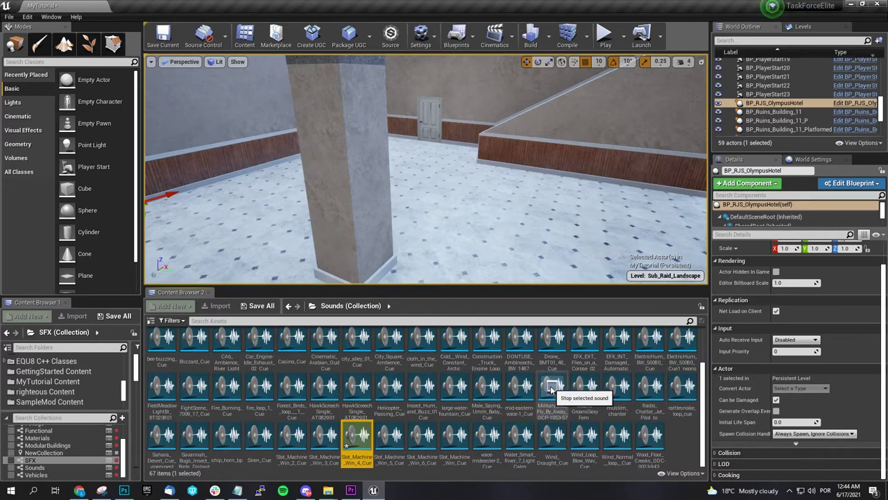
pyautogui.click(551, 389)
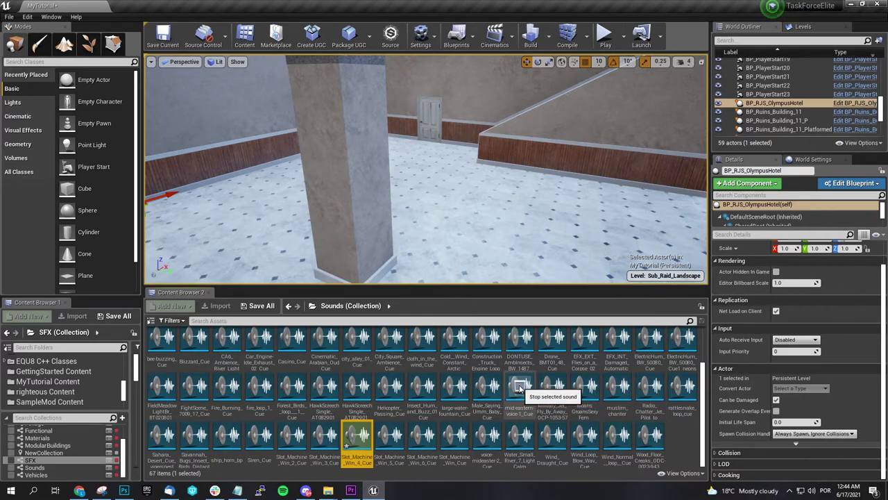
# Place the Casino_Cue sound in the hotel lobby and raise it above the floor
pyautogui.scroll(1, 326, 389)
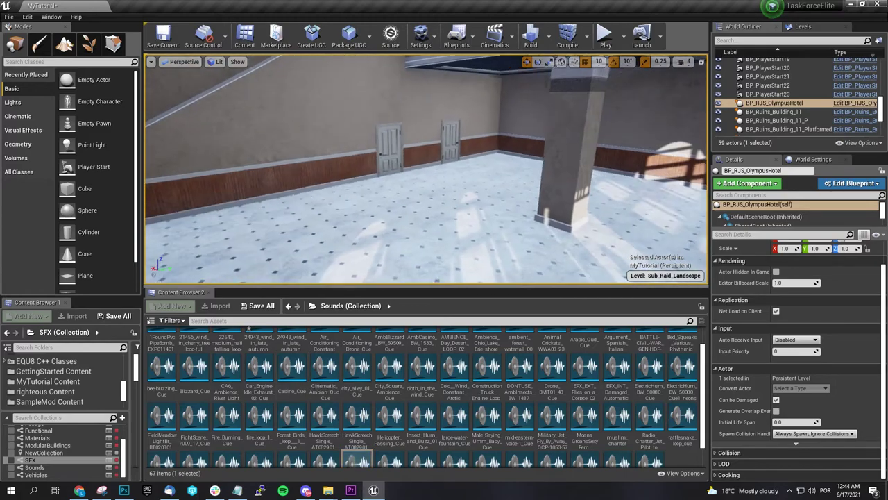
pyautogui.moveTo(497, 207); pyautogui.dragTo(500, 210, button='right')
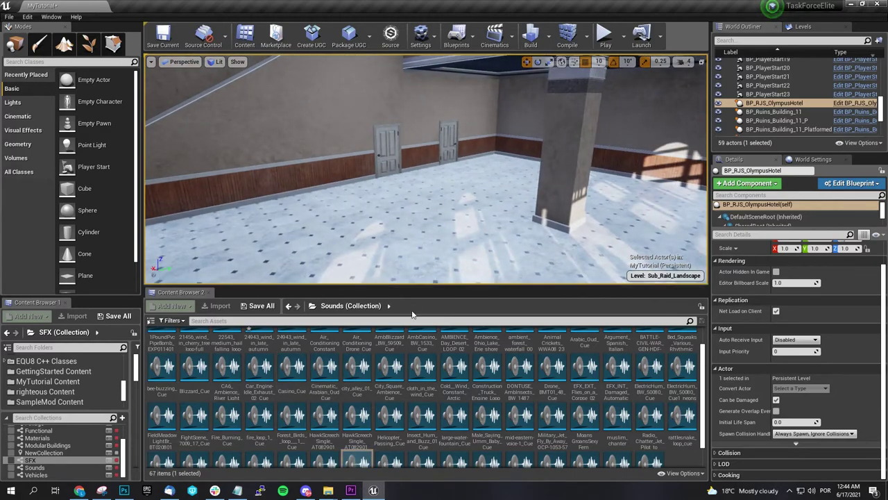
pyautogui.click(294, 367)
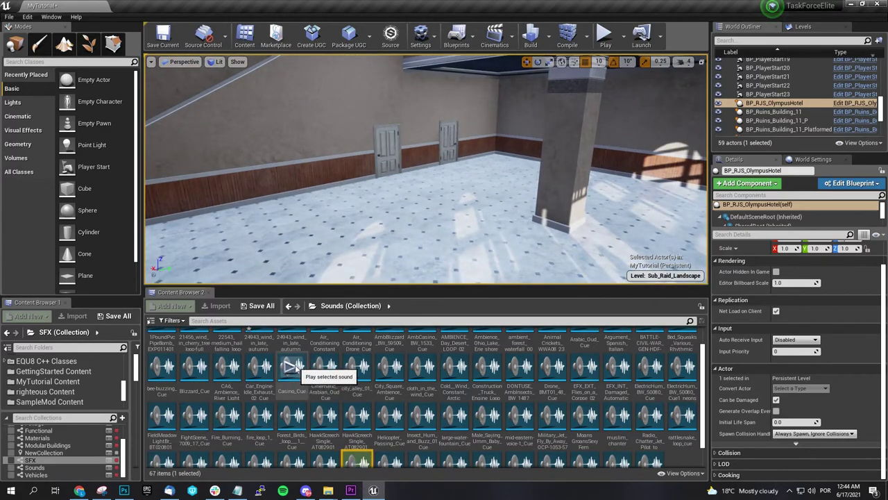
pyautogui.moveTo(294, 367); pyautogui.dragTo(402, 246)
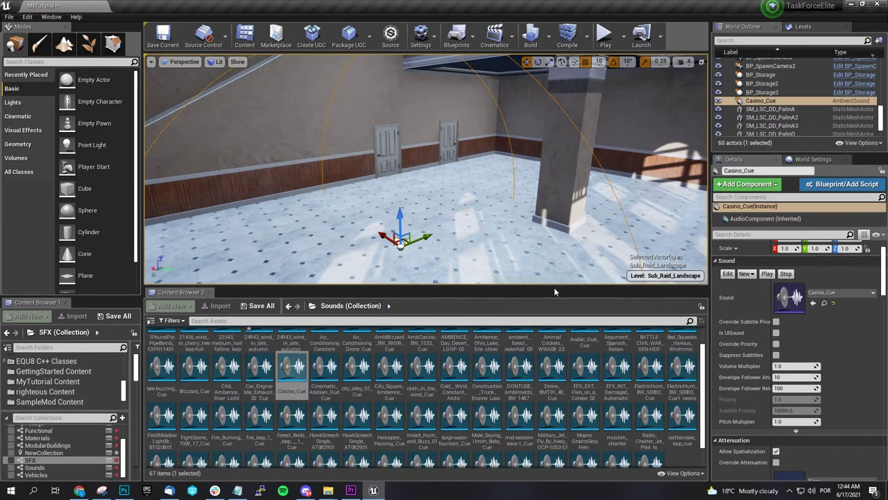
pyautogui.moveTo(554, 288); pyautogui.dragTo(553, 380)
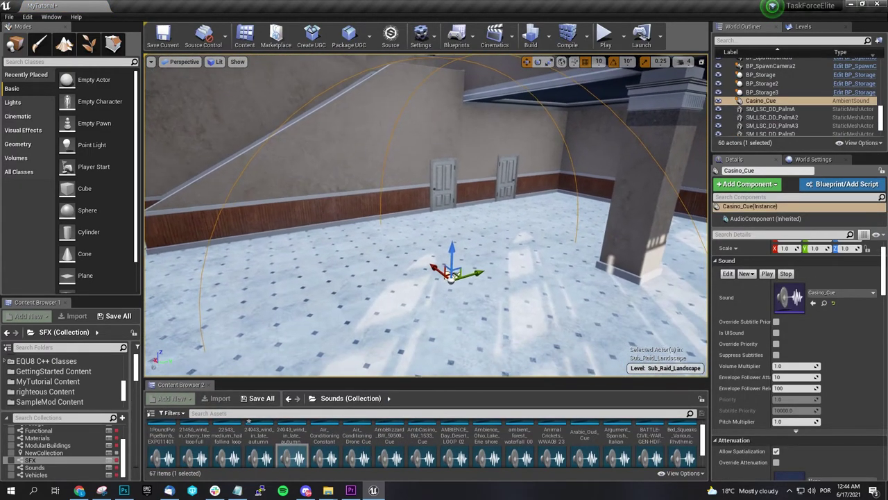
pyautogui.moveTo(427, 215)
pyautogui.mouseDown(button='right')
pyautogui.moveTo(444, 243)
pyautogui.moveTo(500, 208)
pyautogui.moveTo(431, 263)
pyautogui.moveTo(458, 236)
pyautogui.moveTo(428, 207)
pyautogui.mouseUp(button='right')
pyautogui.moveTo(428, 207); pyautogui.dragTo(428, 138)
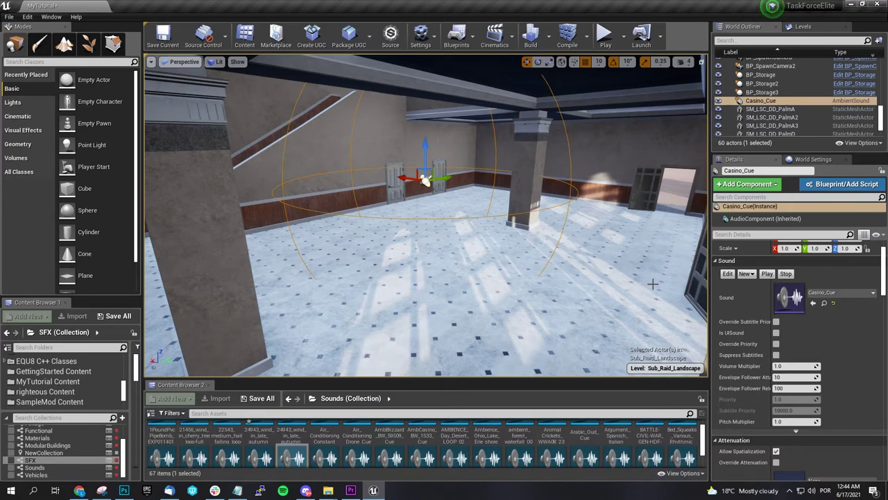
# Override the attenuation of Casino_Cue and set its attenuation shape to Box
pyautogui.scroll(-3, 791, 342)
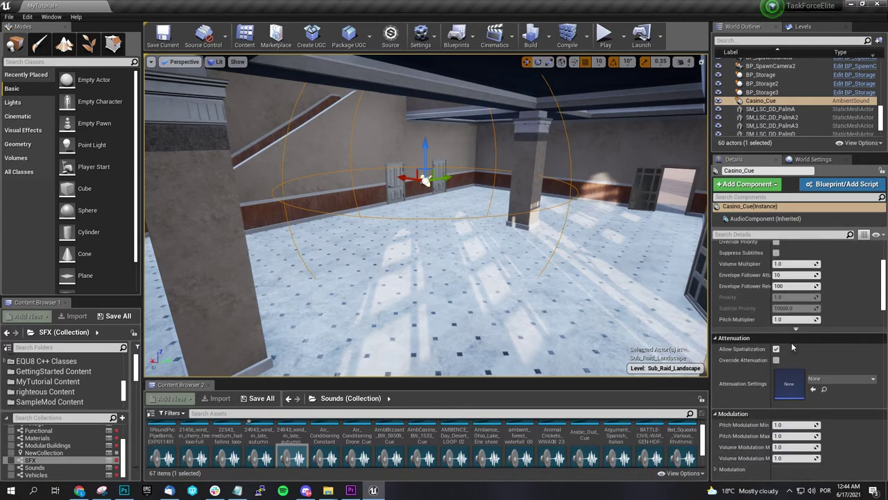
pyautogui.click(776, 359)
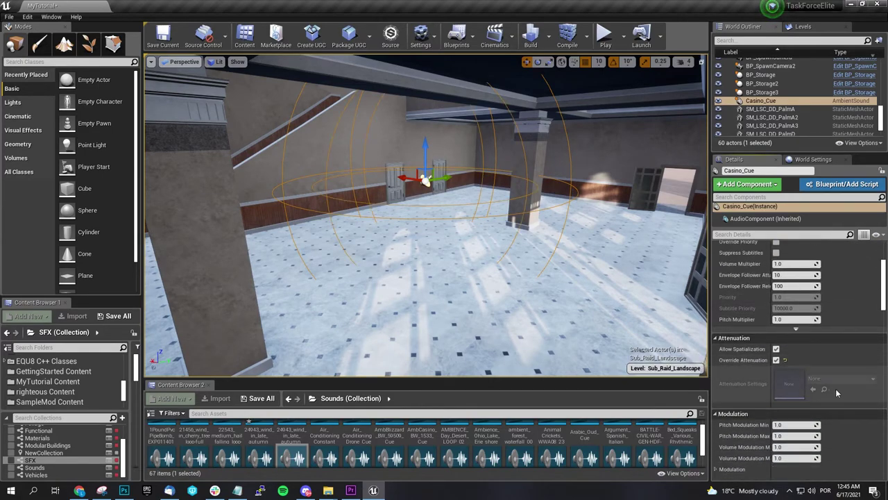
pyautogui.scroll(-5, 835, 388)
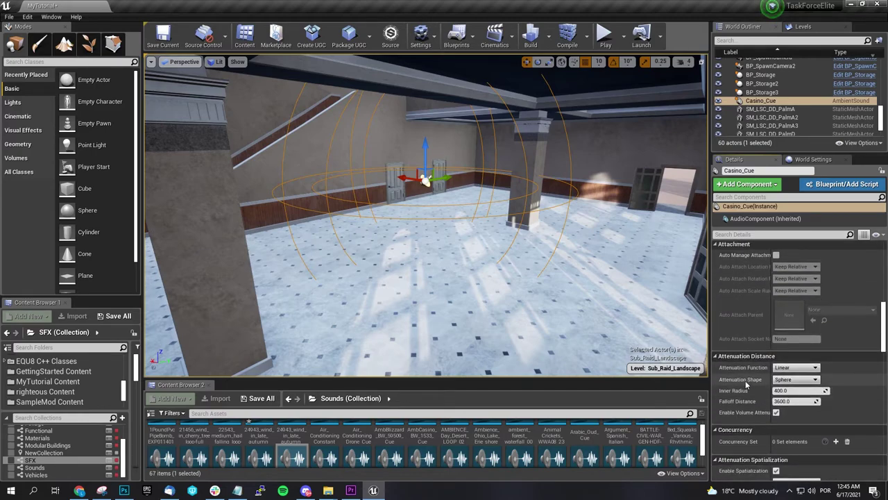
pyautogui.click(795, 379)
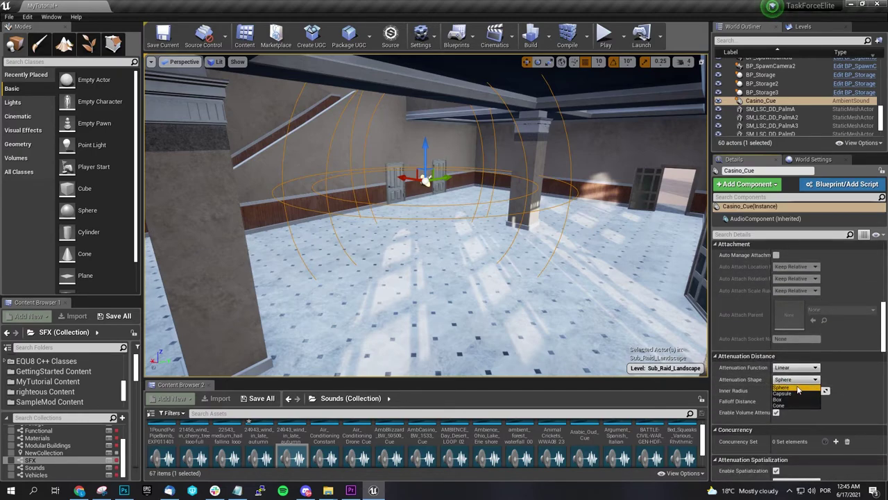
pyautogui.click(796, 401)
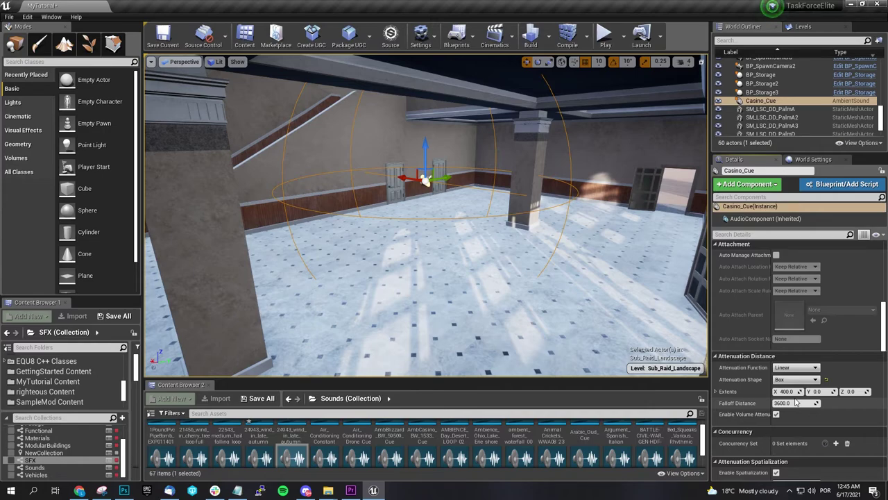
pyautogui.click(796, 380)
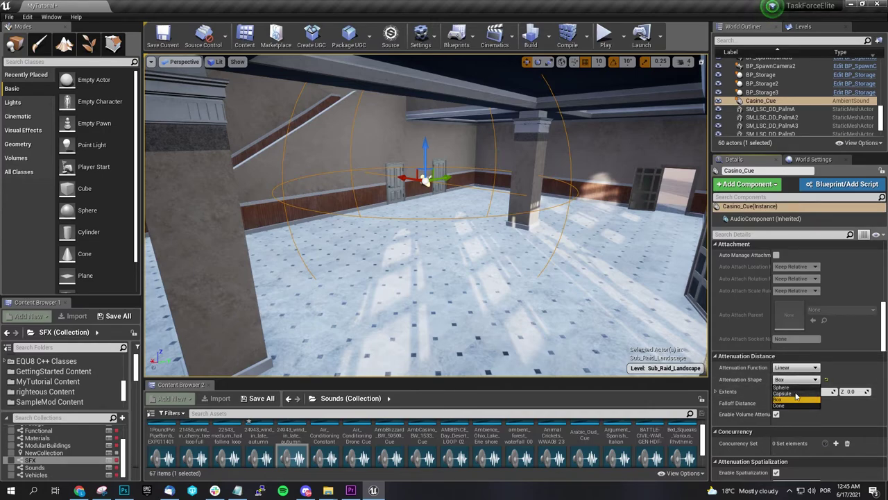
pyautogui.click(796, 401)
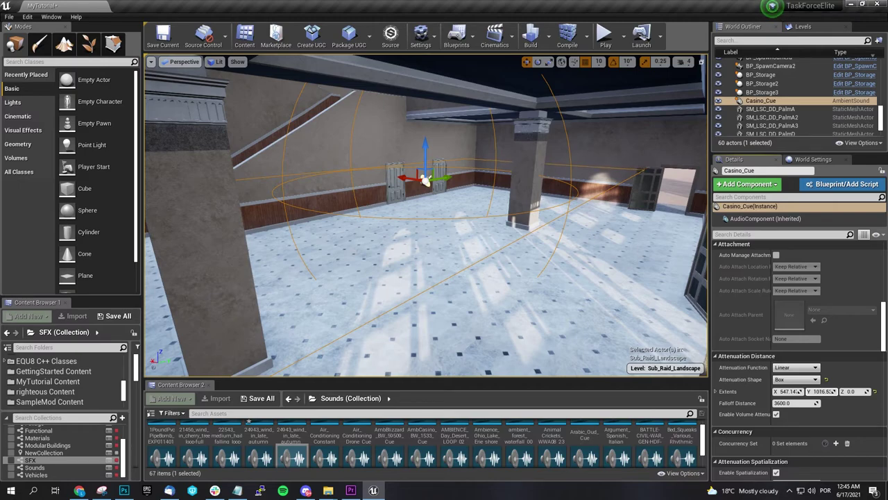
# Size the attenuation box to about 547 in X, 1016 in Y and 610 in Z, with a falloff distance of about 738
pyautogui.moveTo(852, 391); pyautogui.dragTo(880, 391)
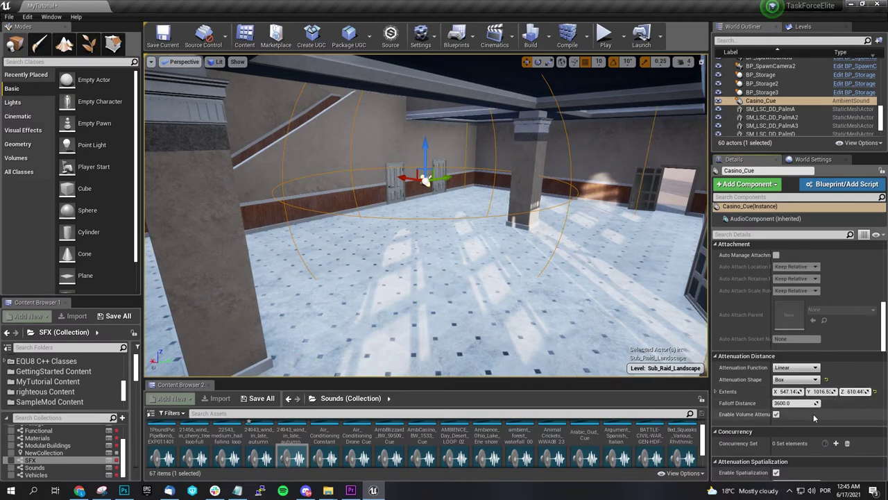
pyautogui.moveTo(782, 403); pyautogui.dragTo(764, 402)
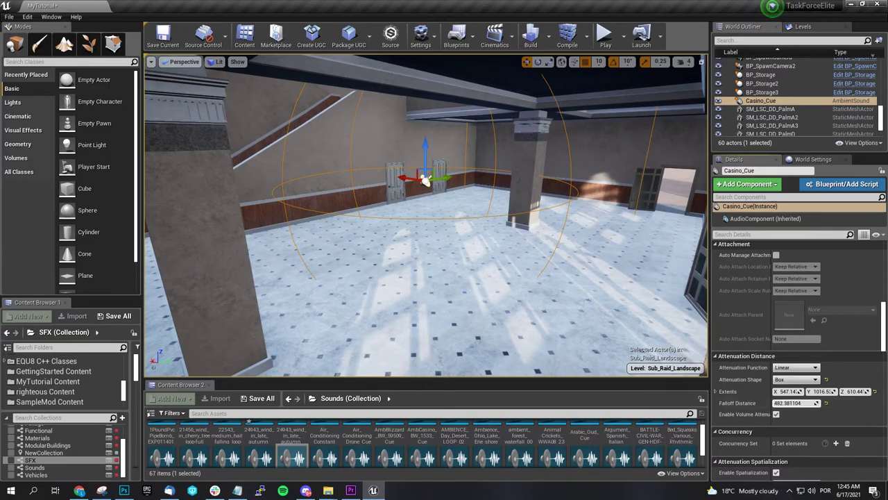
pyautogui.moveTo(426, 215)
pyautogui.mouseDown(button='right')
pyautogui.moveTo(306, 215)
pyautogui.moveTo(425, 209)
pyautogui.mouseUp(button='right')
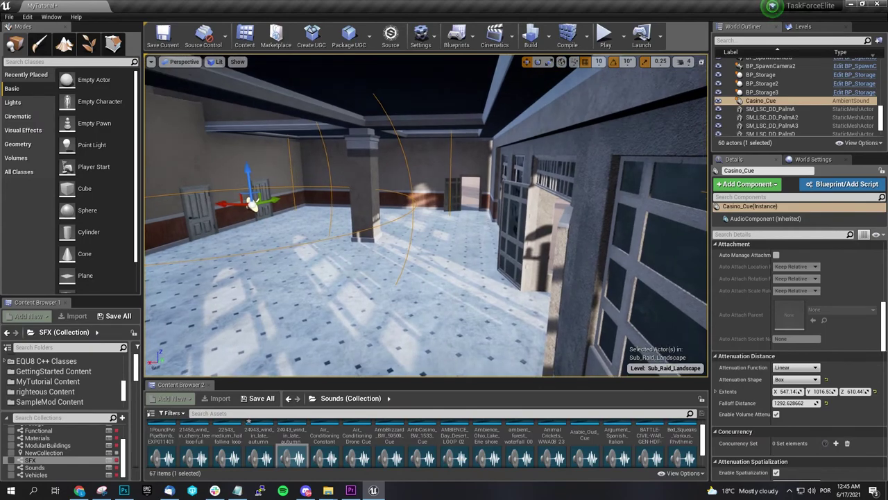
pyautogui.moveTo(782, 402); pyautogui.dragTo(682, 165)
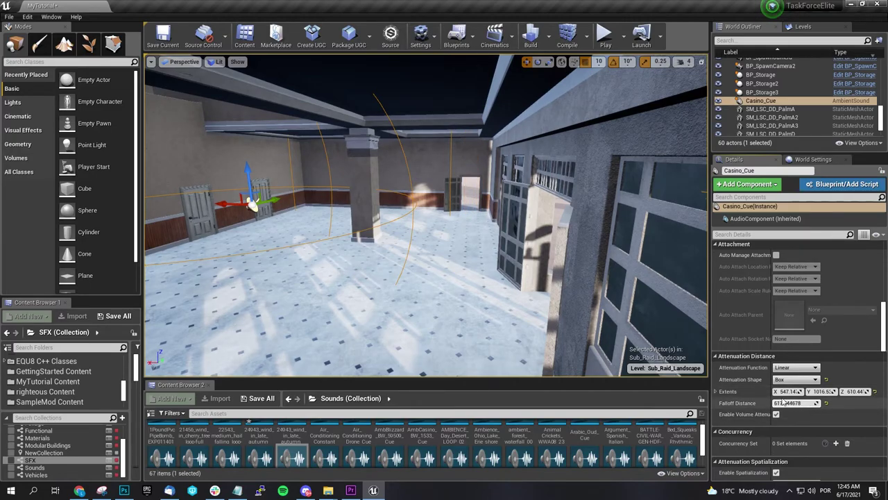
pyautogui.moveTo(625, 277)
pyautogui.mouseDown(button='right')
pyautogui.moveTo(610, 298)
pyautogui.moveTo(611, 333)
pyautogui.moveTo(597, 257)
pyautogui.moveTo(625, 298)
pyautogui.moveTo(614, 281)
pyautogui.mouseUp(button='right')
pyautogui.moveTo(791, 403)
pyautogui.mouseDown()
pyautogui.moveTo(822, 402)
pyautogui.moveTo(796, 403)
pyautogui.mouseUp()
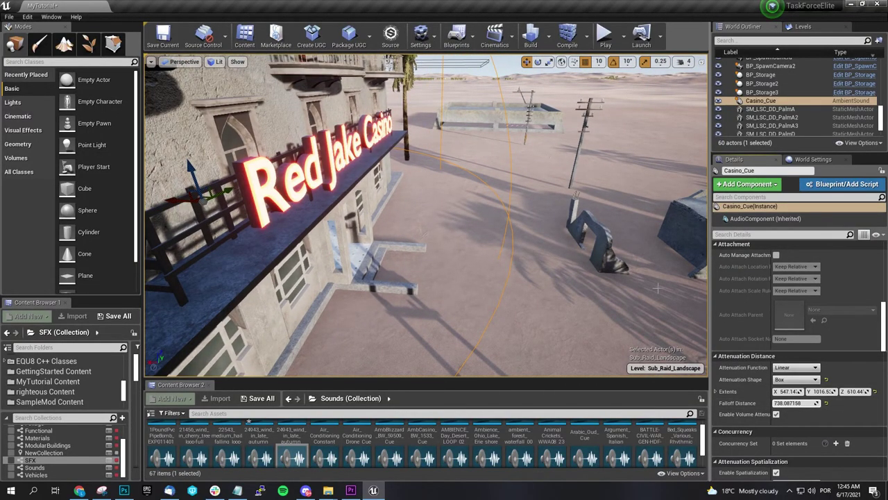
# Check the sound's reach from outside the casino entrance, and open the Volume Multiplier of Casino_Cue for editing
pyautogui.moveTo(528, 270); pyautogui.dragTo(455, 243, button='right')
pyautogui.moveTo(426, 215); pyautogui.dragTo(426, 215, button='right')
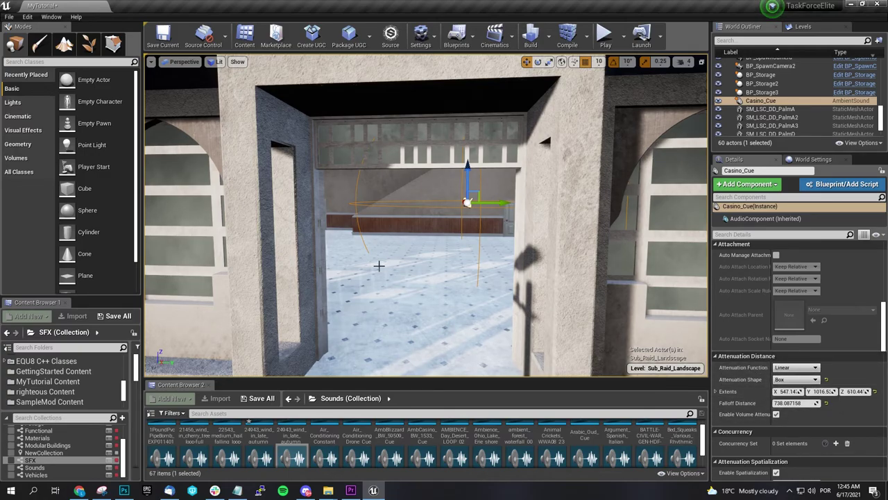
pyautogui.press('w')
pyautogui.moveTo(426, 215)
pyautogui.mouseDown(button='right')
pyautogui.moveTo(389, 194)
pyautogui.moveTo(430, 215)
pyautogui.mouseUp(button='right')
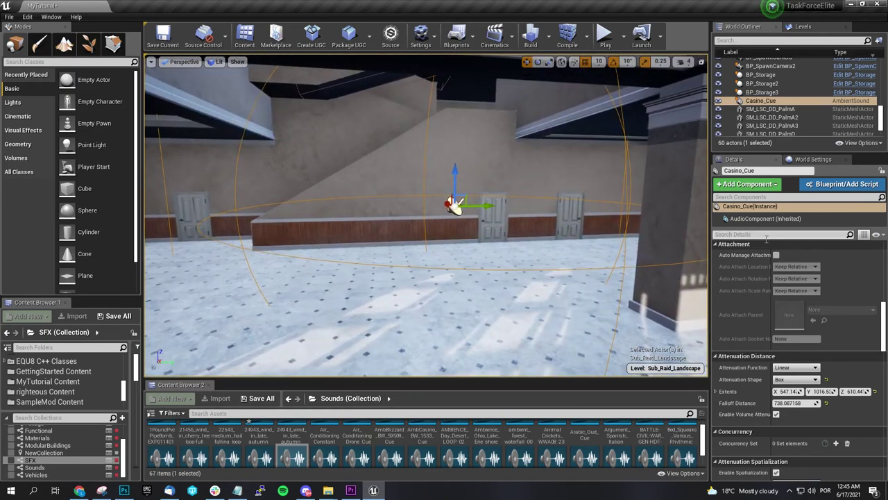
pyautogui.scroll(2, 821, 305)
pyautogui.scroll(4, 820, 302)
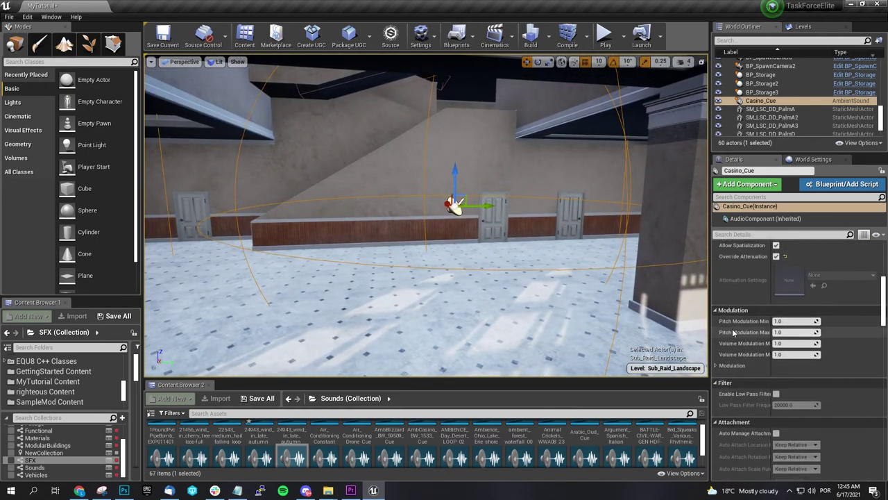
pyautogui.scroll(4, 801, 348)
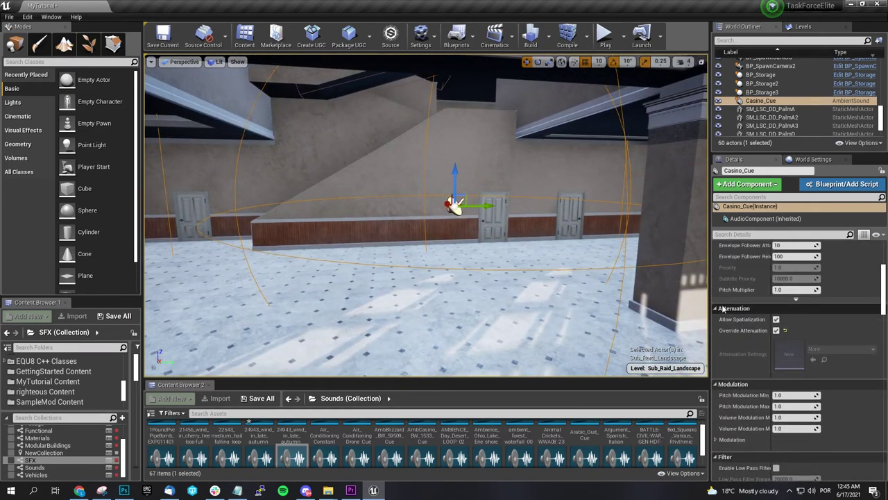
pyautogui.scroll(9, 736, 300)
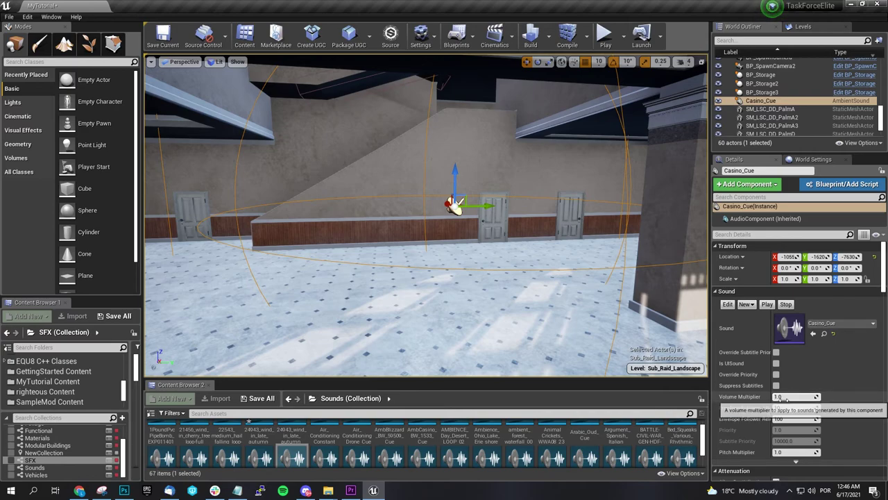
pyautogui.moveTo(785, 398); pyautogui.dragTo(805, 397)
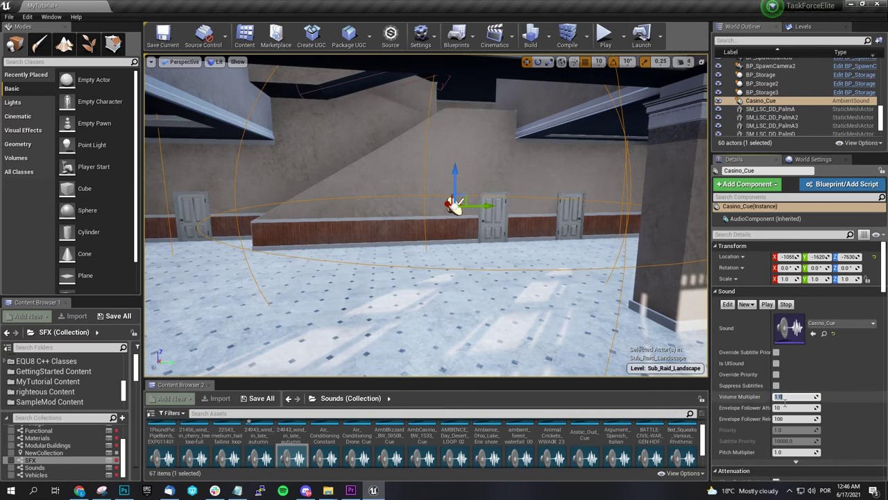
pyautogui.moveTo(467, 289); pyautogui.dragTo(528, 277, button='right')
pyautogui.press('w')
pyautogui.press('w')
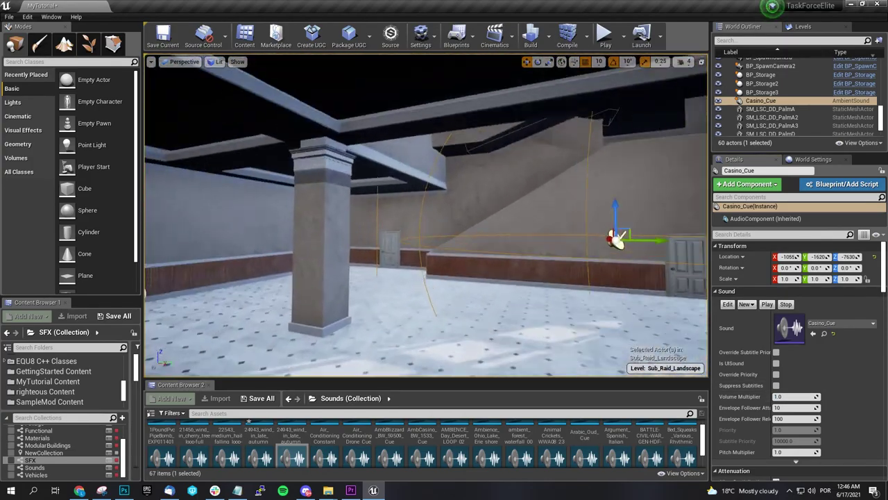
pyautogui.moveTo(432, 212); pyautogui.dragTo(466, 211, button='right')
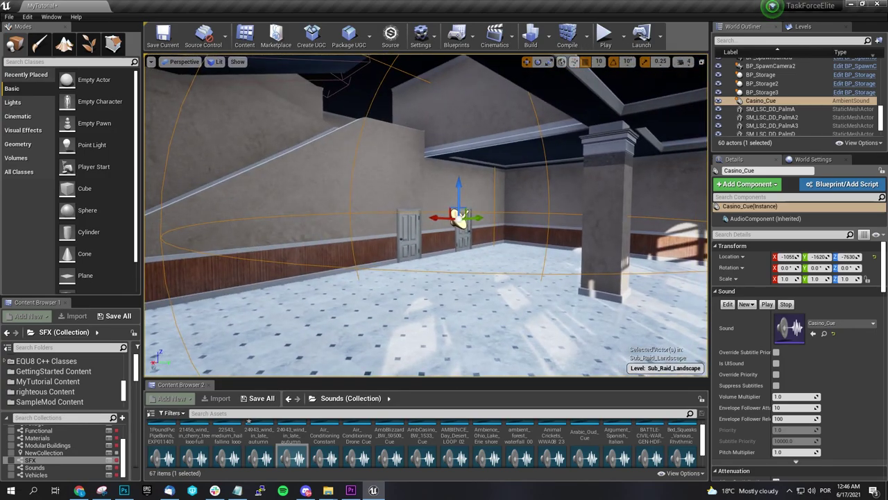
pyautogui.moveTo(466, 211); pyautogui.dragTo(474, 211, button='right')
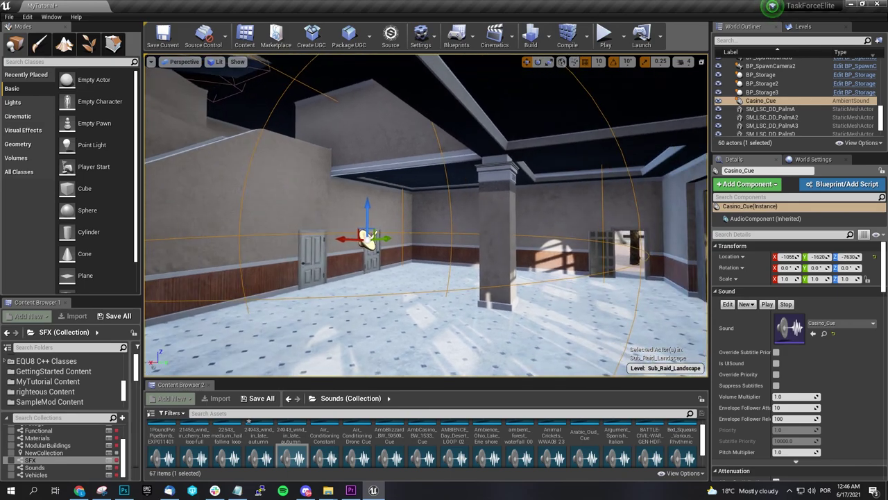